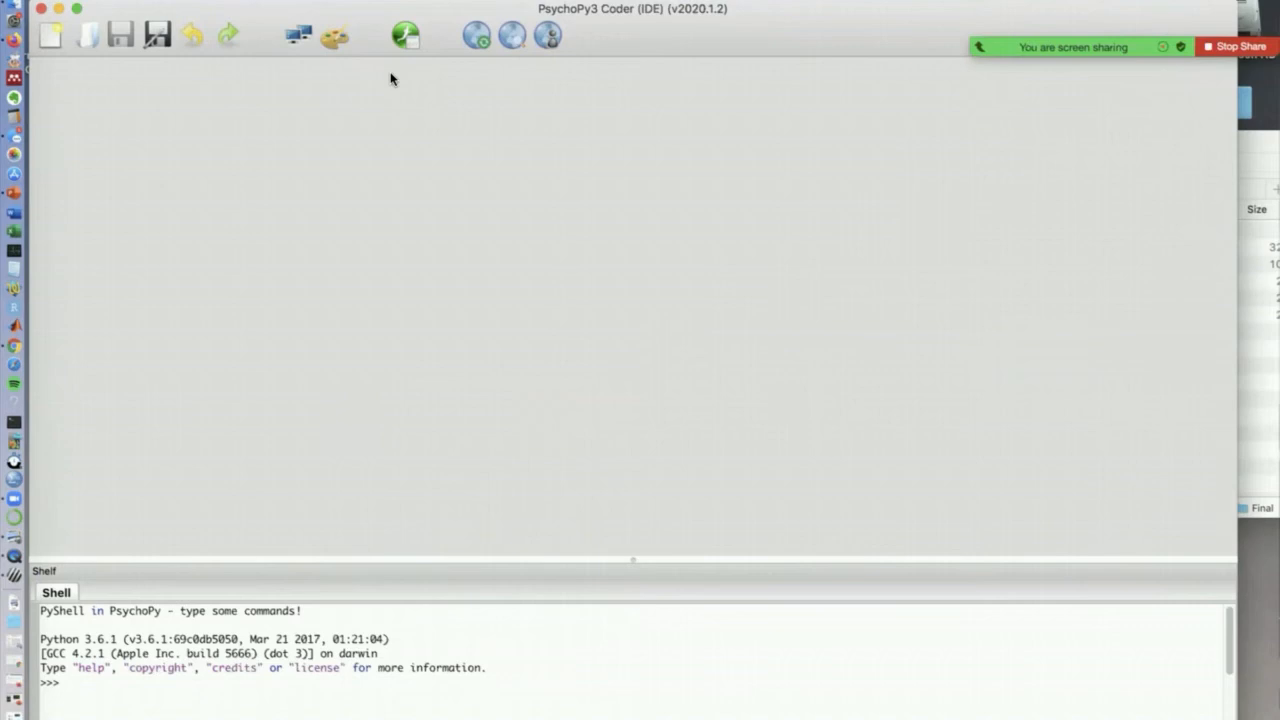
Switch from the Coder to the Builder view, enlarge the Builder window and move it up slightly
{"action": "left_click", "coordinate": [266, 1]}
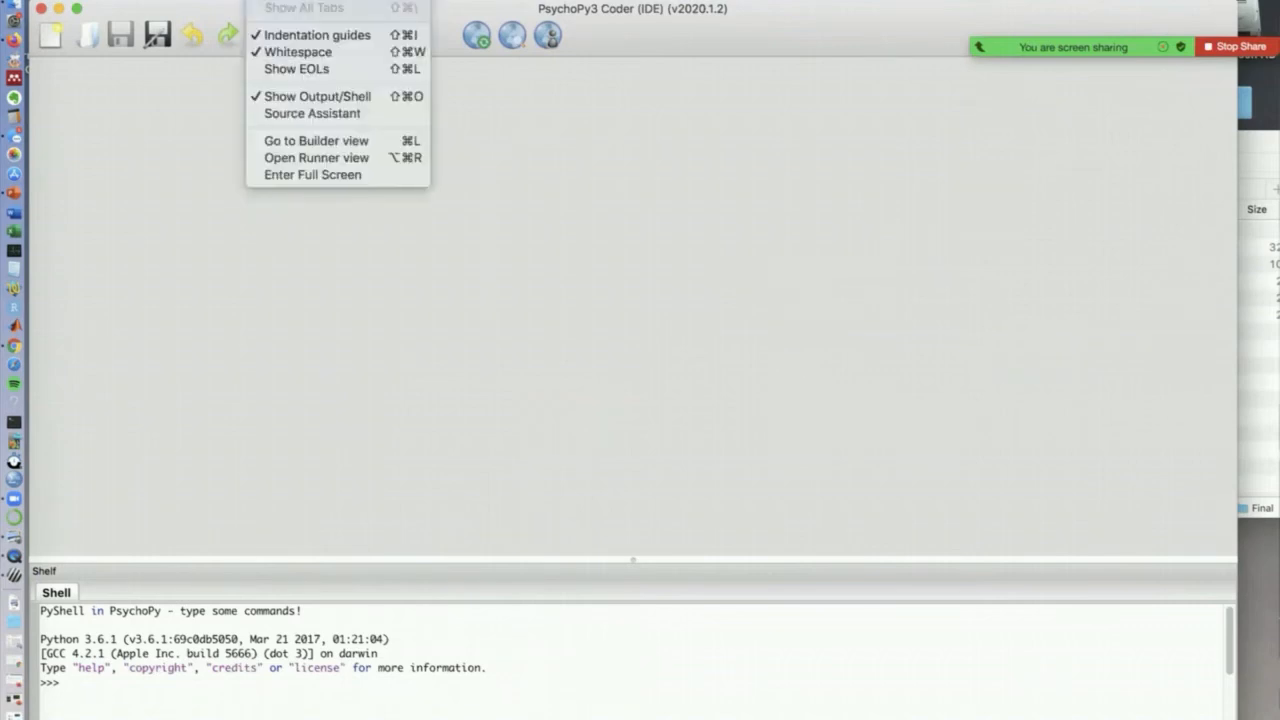
{"action": "left_click", "coordinate": [290, 141]}
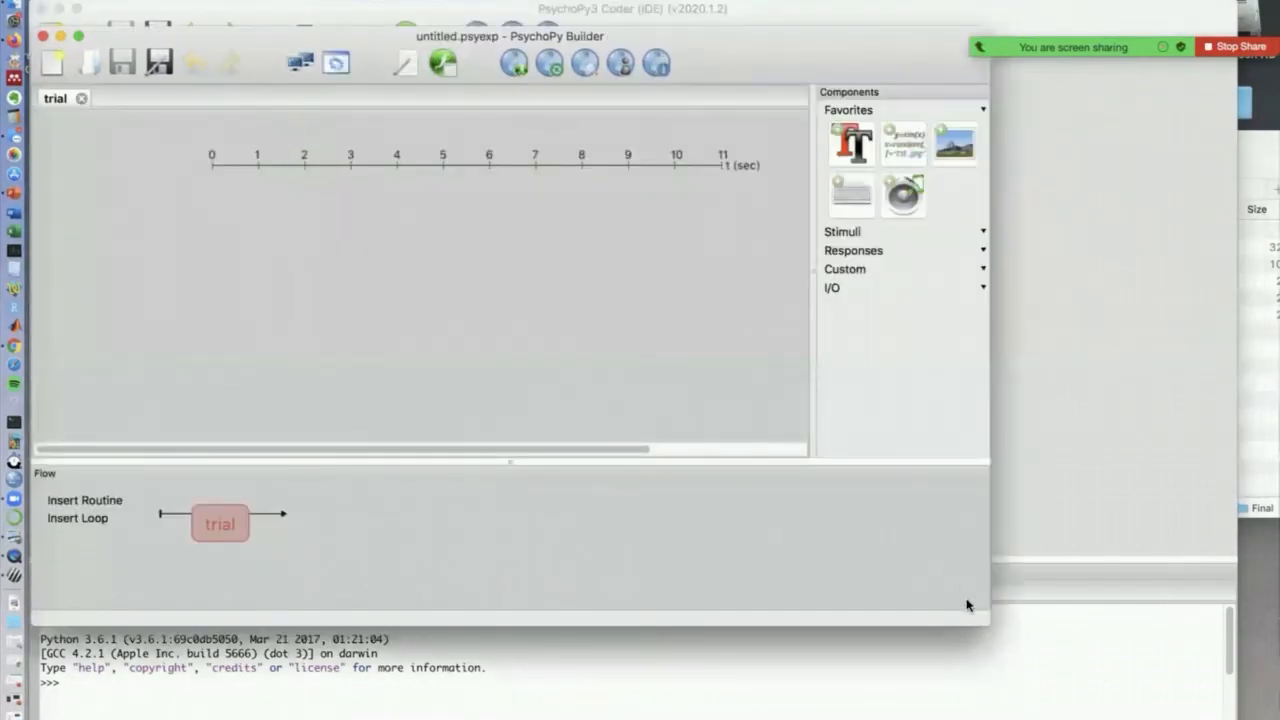
{"action": "left_click_drag", "start_coordinate": [983, 619], "coordinate": [1240, 683]}
{"action": "left_click_drag", "start_coordinate": [850, 52], "coordinate": [838, 31]}
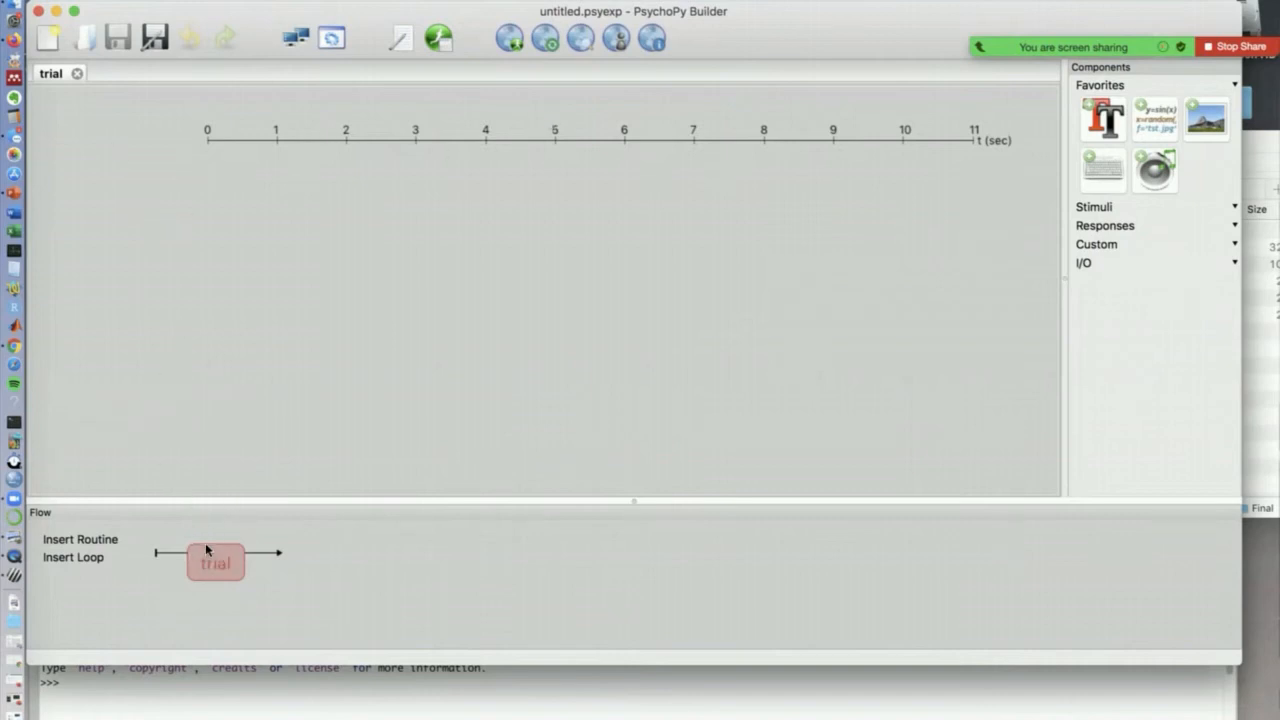
Rename the trial routine in the flow as Instruction
{"action": "right_click", "coordinate": [212, 569]}
{"action": "left_click", "coordinate": [222, 583]}
{"action": "type", "text": "Inn"}
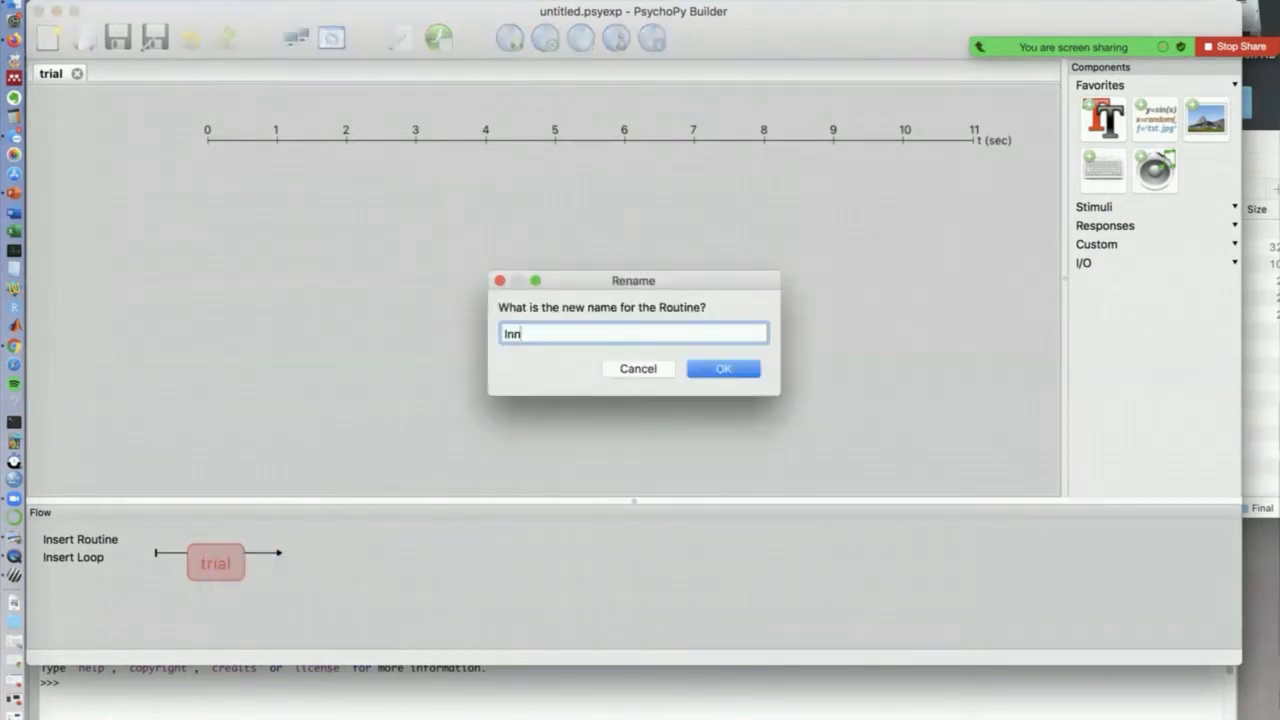
{"action": "type", "text": "truction"}
{"action": "left_click", "coordinate": [723, 368]}
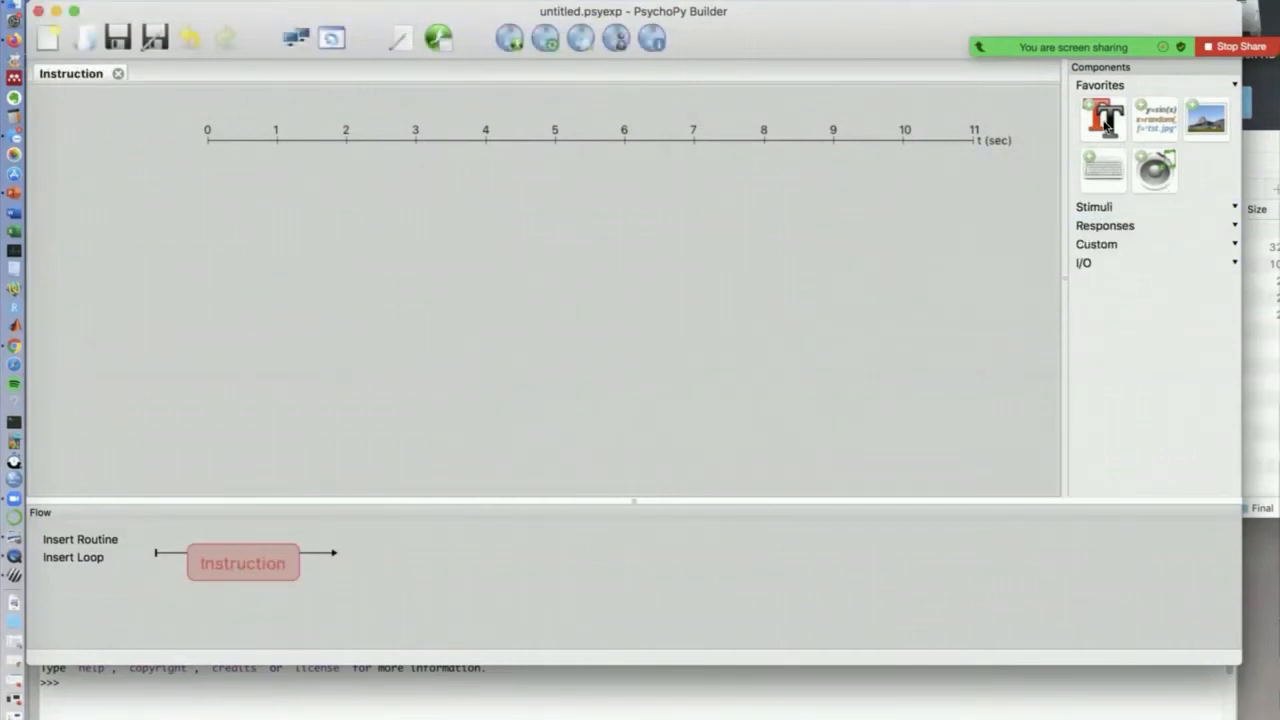
Add a text component named text_instruct to the Instruction routine, leaving its stop duration blank
{"action": "left_click", "coordinate": [1105, 122]}
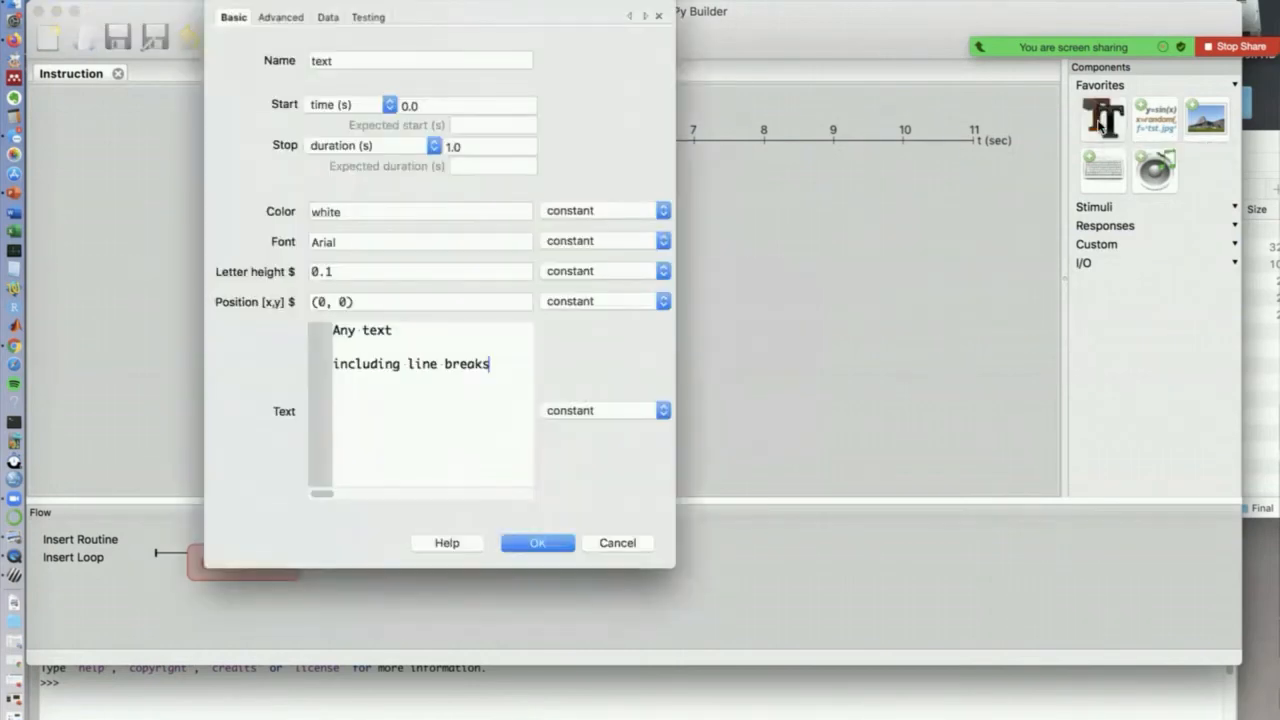
{"action": "left_click", "coordinate": [349, 62]}
{"action": "type", "text": "_instr"}
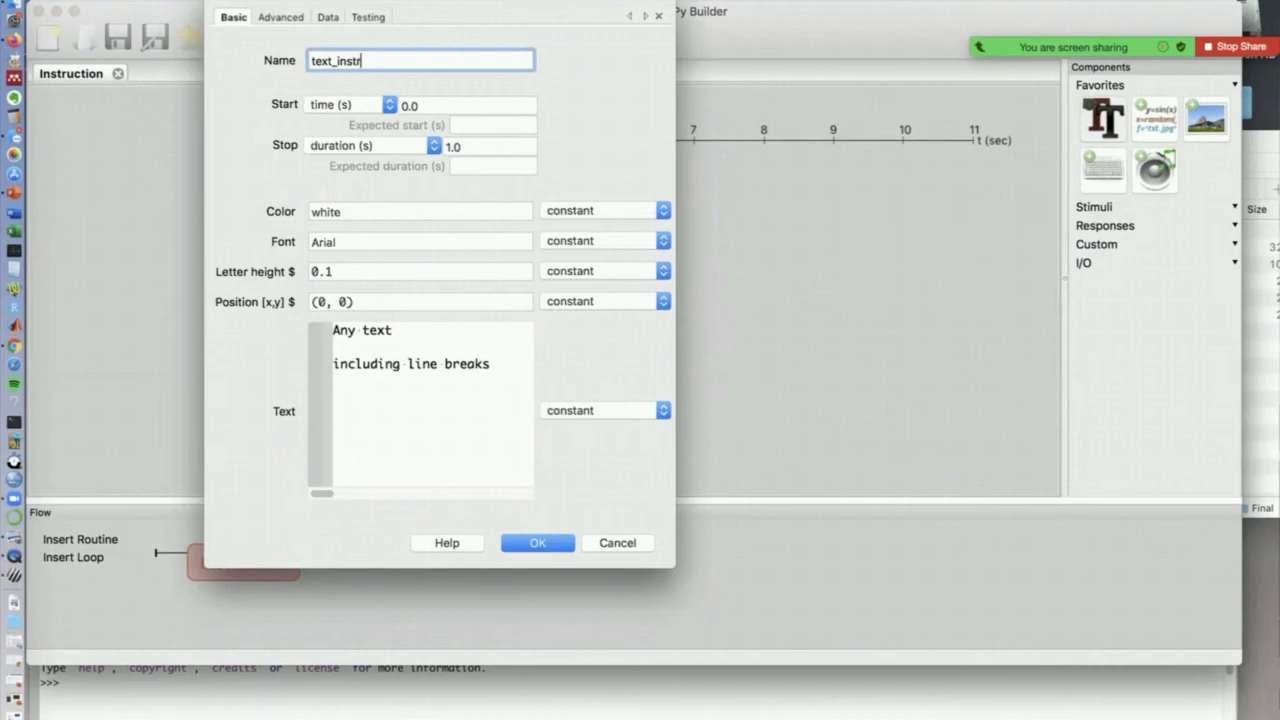
{"action": "type", "text": "uct"}
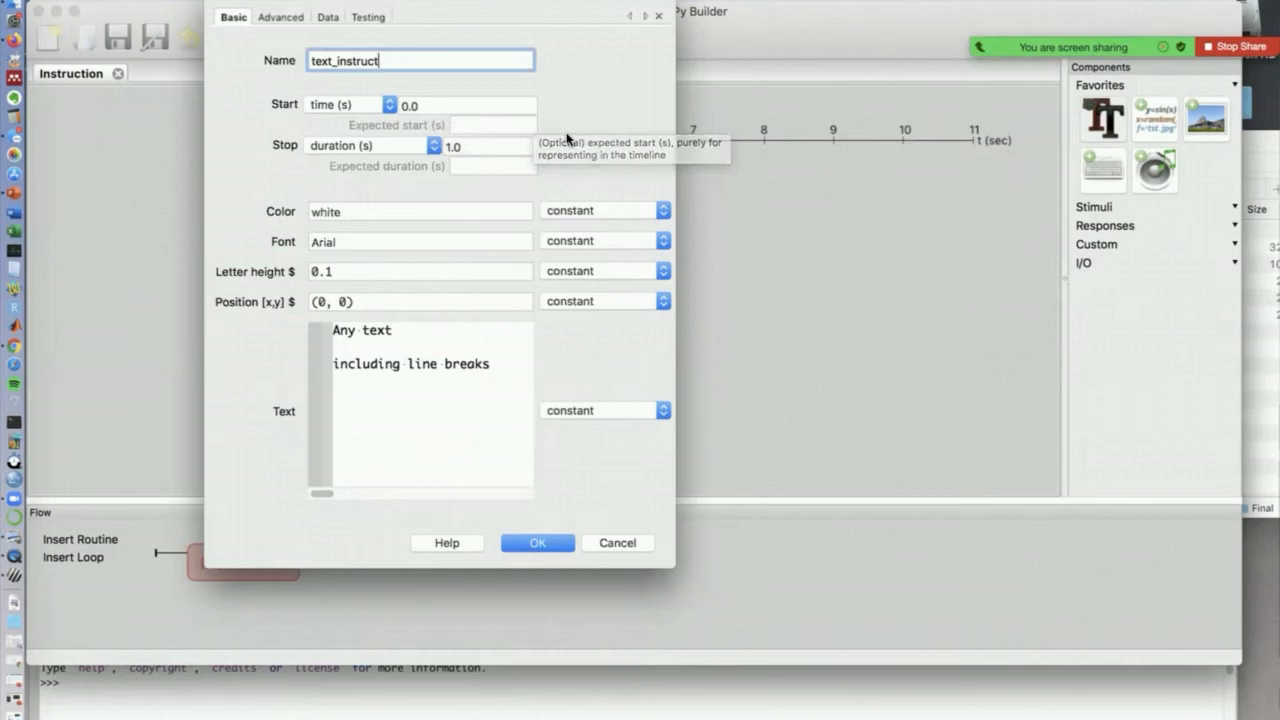
{"action": "left_click_drag", "start_coordinate": [492, 148], "coordinate": [435, 150]}
{"action": "key", "text": "BackSpace"}
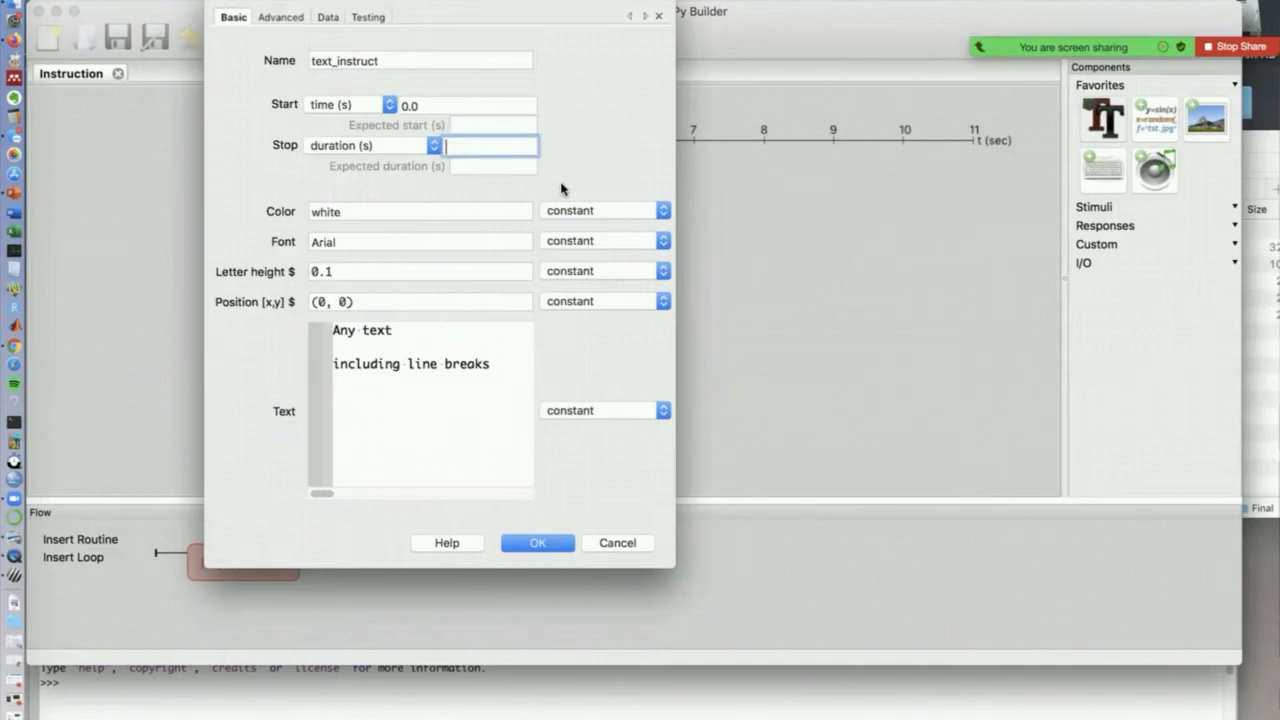
Set the instruction text's color to black and its letter height to 0.07
{"action": "left_click_drag", "start_coordinate": [362, 211], "coordinate": [312, 211]}
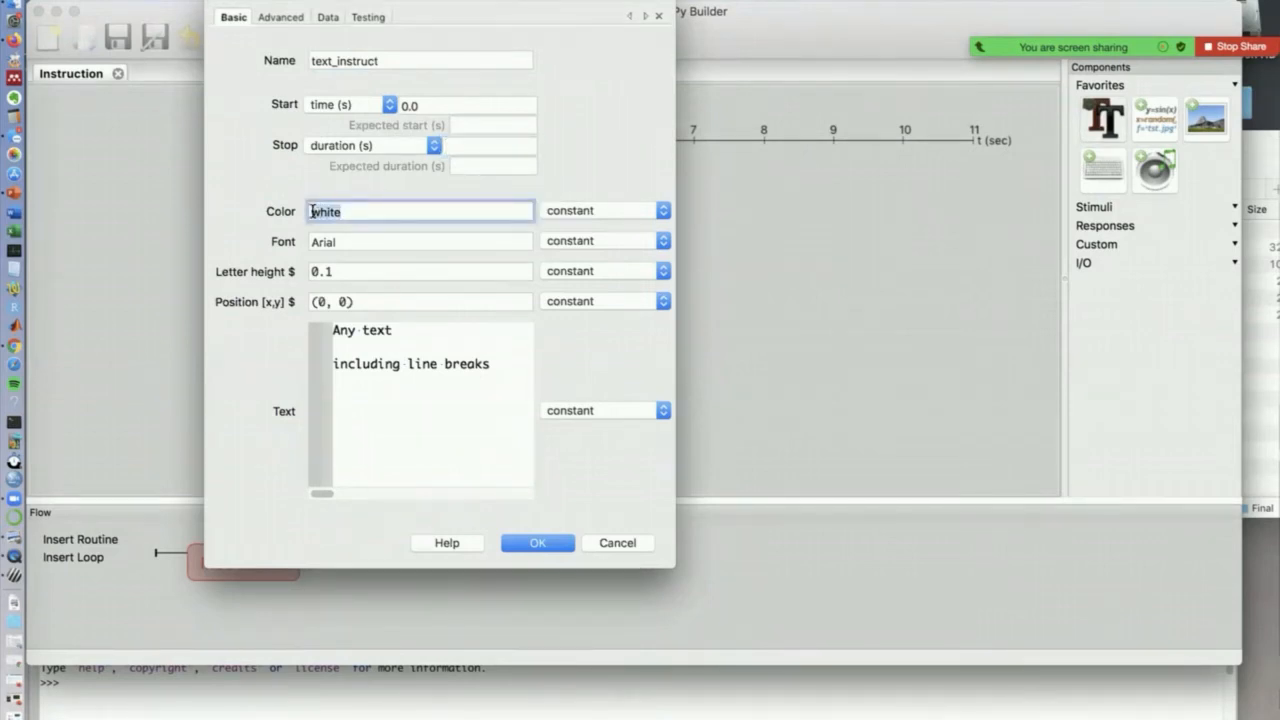
{"action": "type", "text": "black"}
{"action": "left_click", "coordinate": [333, 271]}
{"action": "key", "text": "BackSpace"}
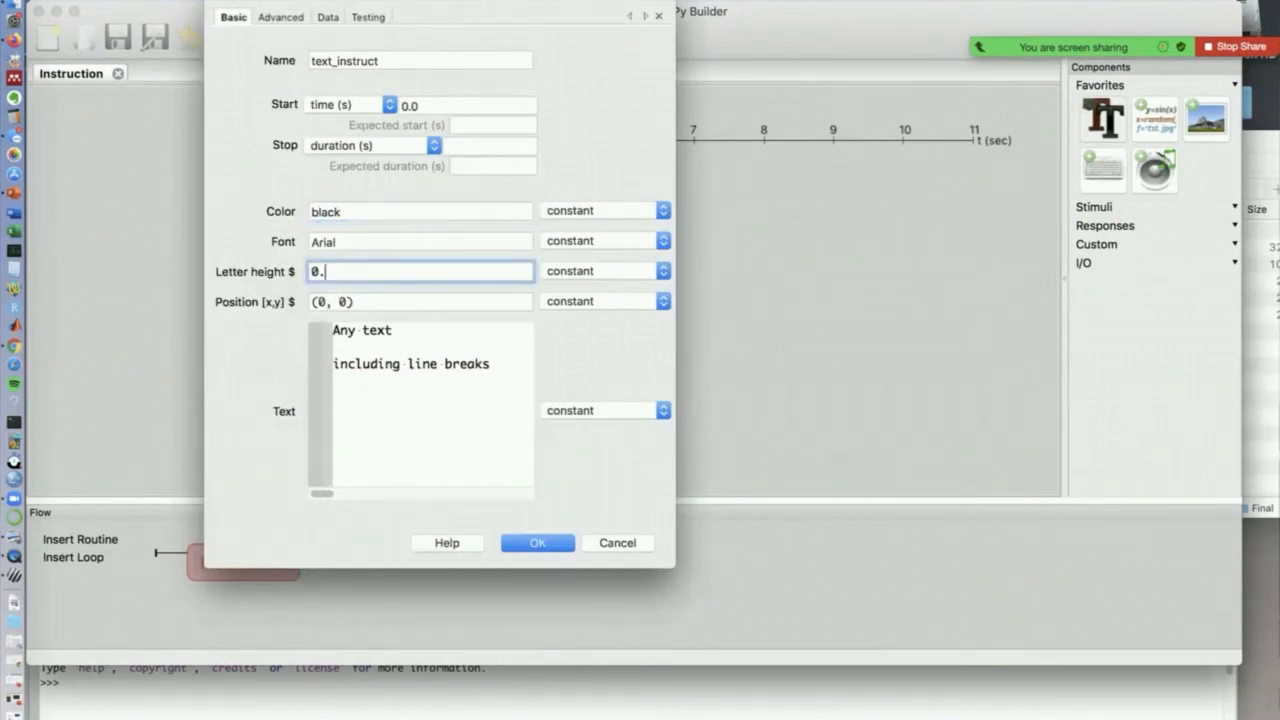
{"action": "type", "text": "07"}
{"action": "key", "text": "Tab"}
Replace the placeholder text with "press space bar" and accept the text component
{"action": "left_click_drag", "start_coordinate": [489, 364], "coordinate": [322, 333]}
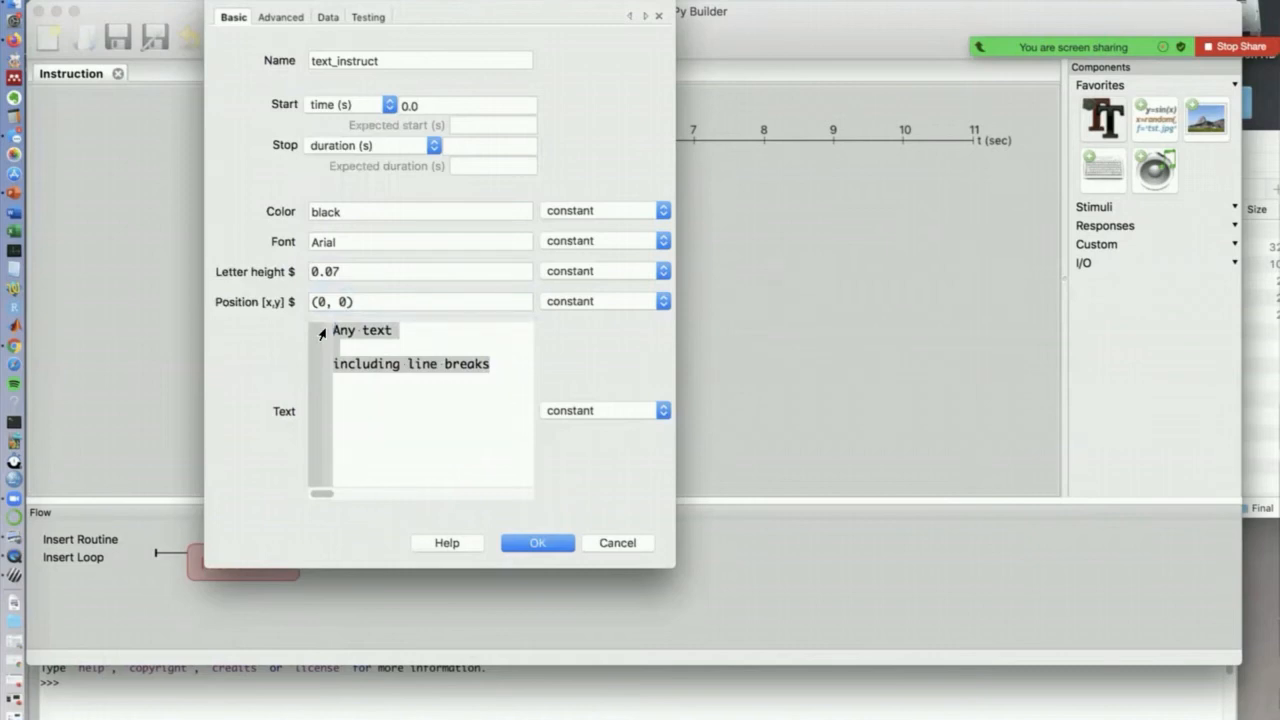
{"action": "key", "text": "BackSpace"}
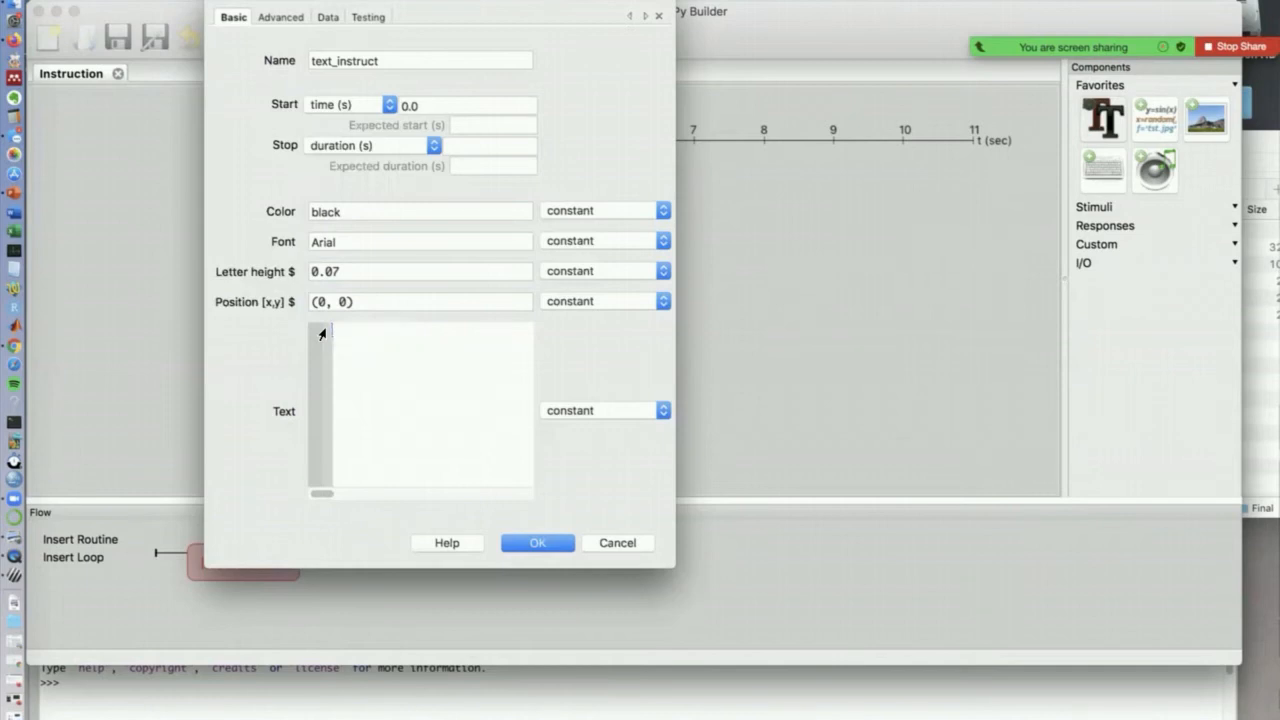
{"action": "type", "text": "press space bar"}
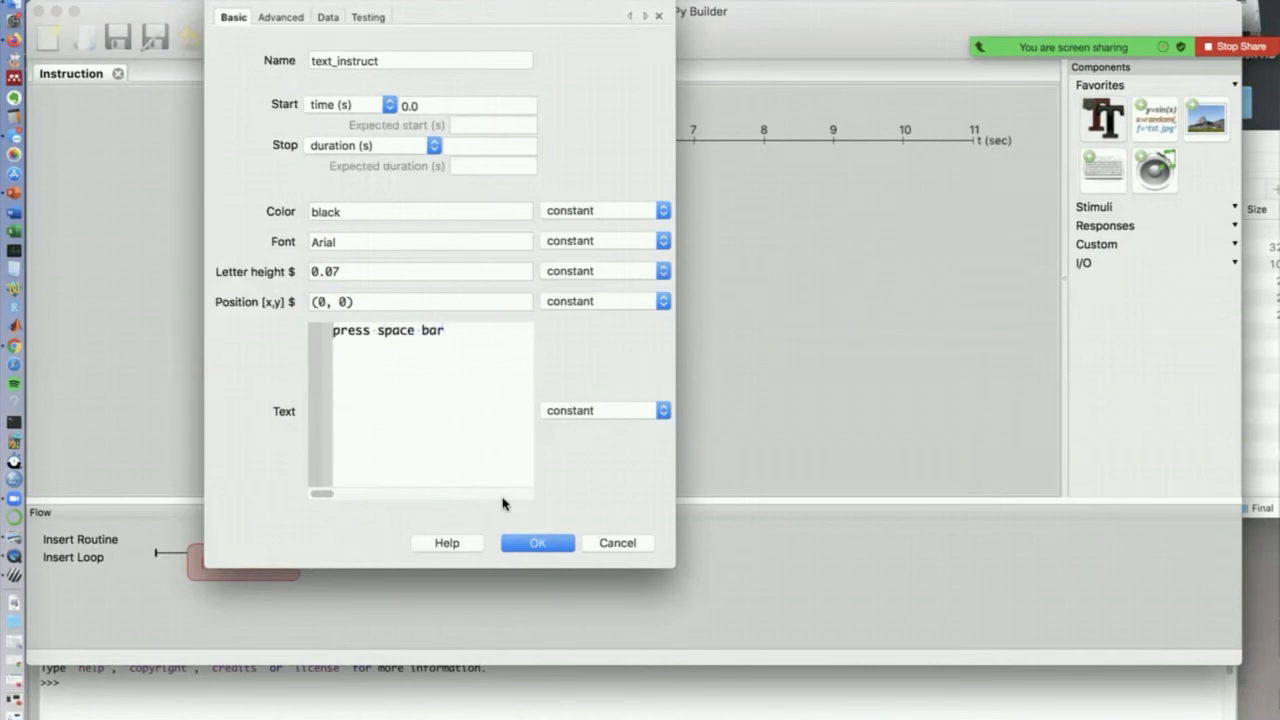
{"action": "left_click", "coordinate": [542, 544]}
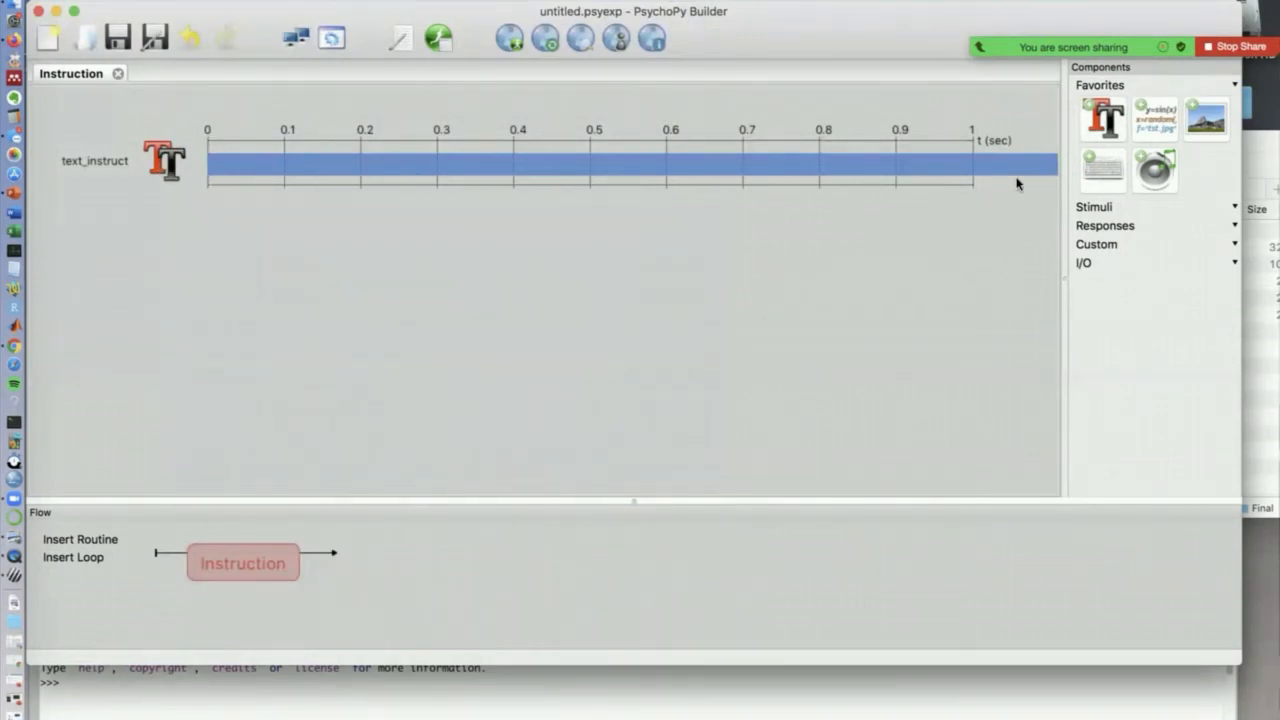
Add a keyboard component named Instruct_resp to the Instruction routine, keeping its start time at 0.0
{"action": "left_click", "coordinate": [1105, 174]}
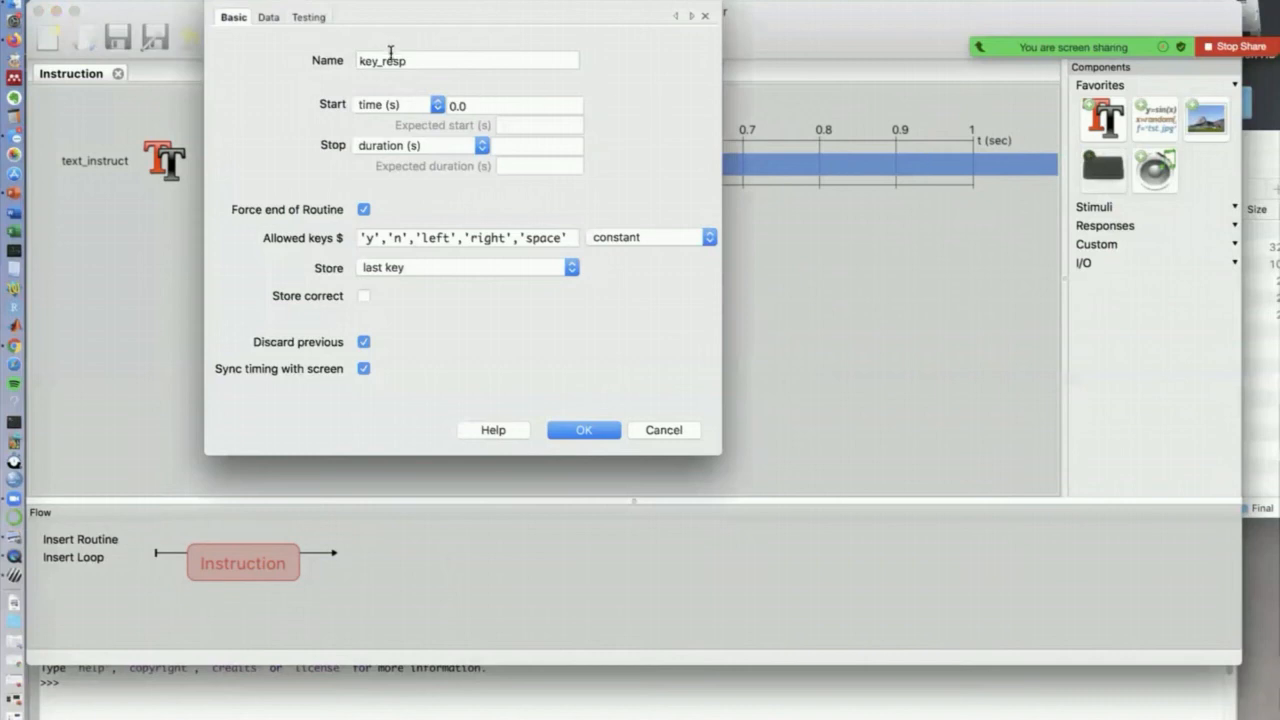
{"action": "left_click_drag", "start_coordinate": [421, 60], "coordinate": [326, 60]}
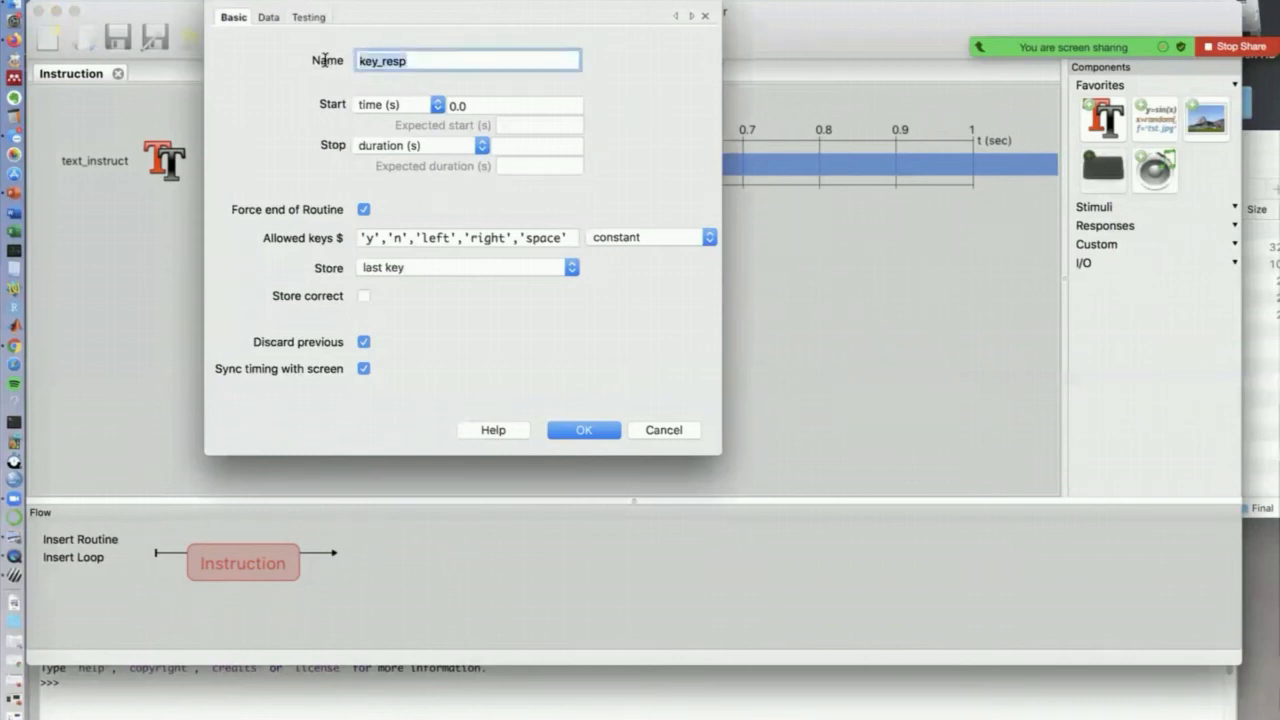
{"action": "type", "text": "Instruct_resp"}
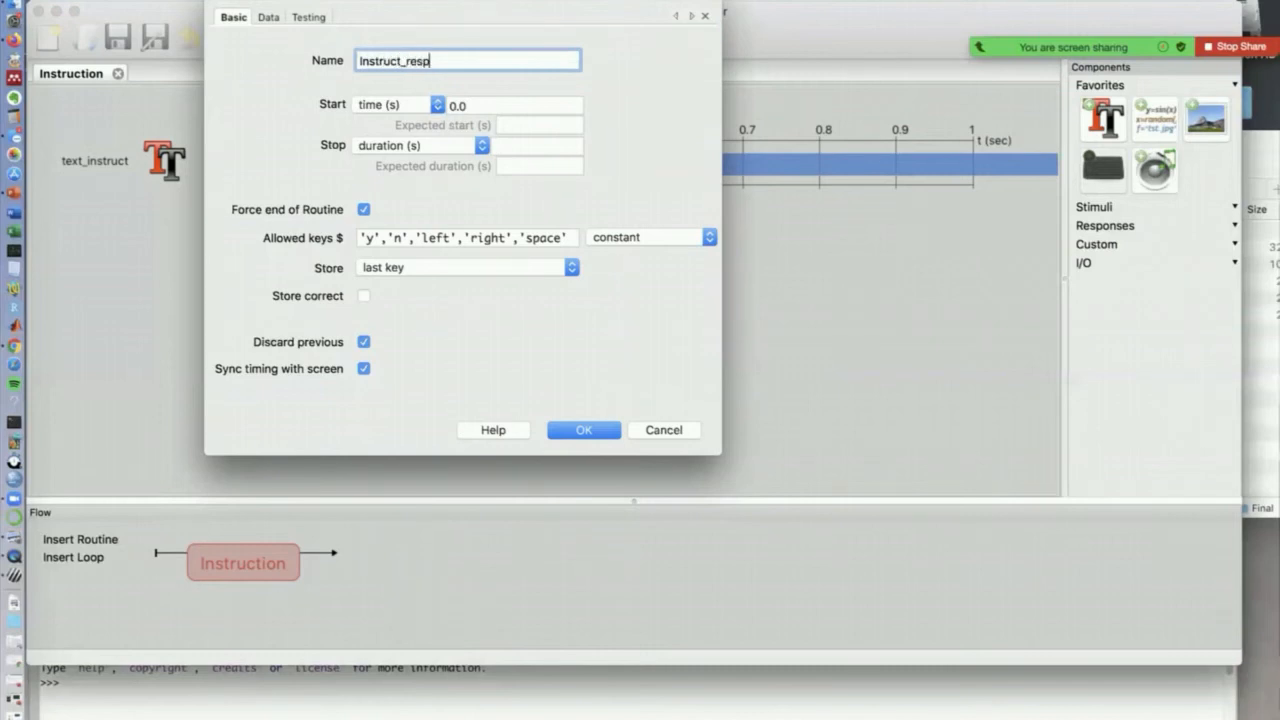
{"action": "left_click", "coordinate": [457, 105]}
{"action": "double_click", "coordinate": [457, 105]}
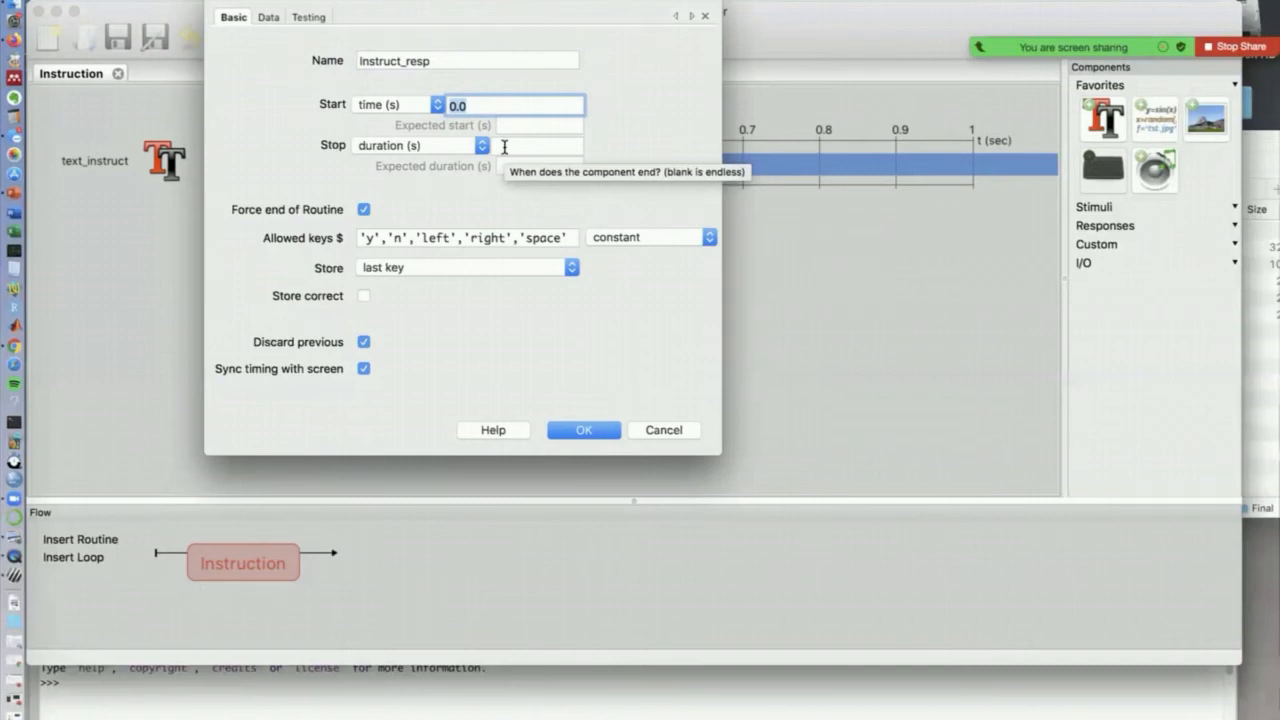
{"action": "left_click", "coordinate": [490, 107]}
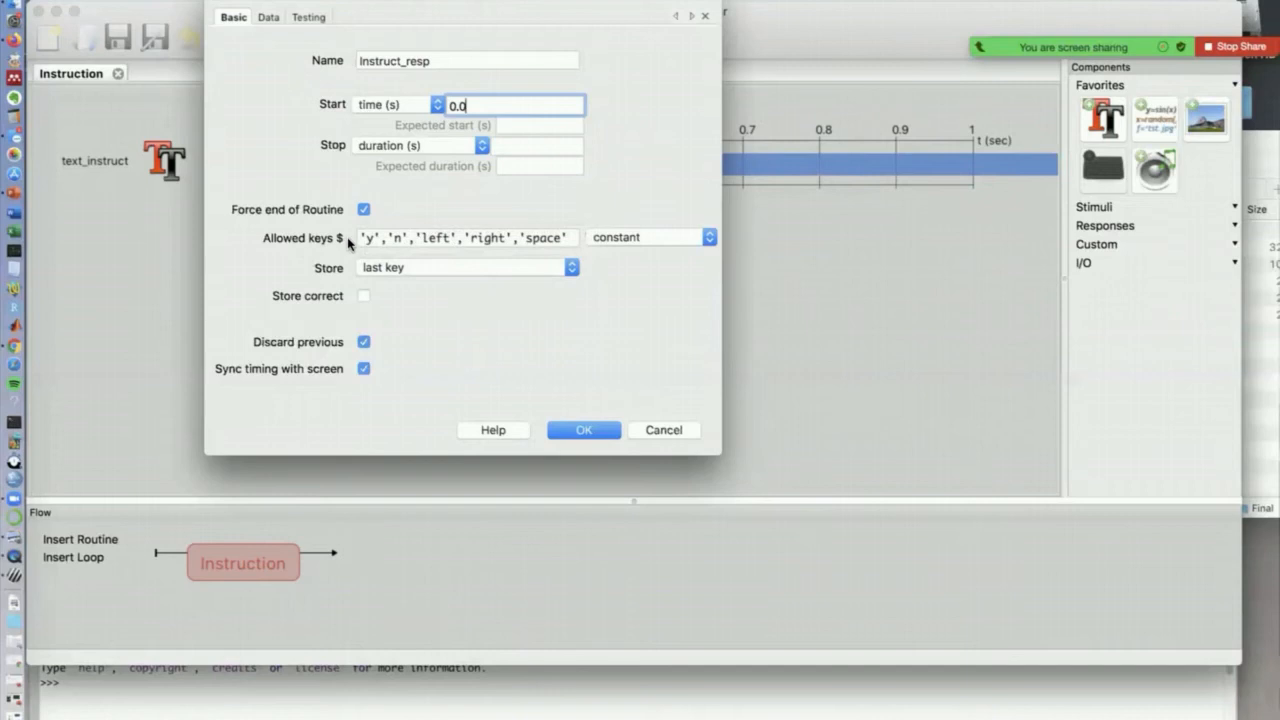
Restrict the keyboard response's allowed keys to 'space' and set it to store nothing, keeping Force end of Routine enabled
{"action": "left_click", "coordinate": [364, 211]}
{"action": "left_click", "coordinate": [364, 211]}
{"action": "left_click_drag", "start_coordinate": [570, 238], "coordinate": [363, 238]}
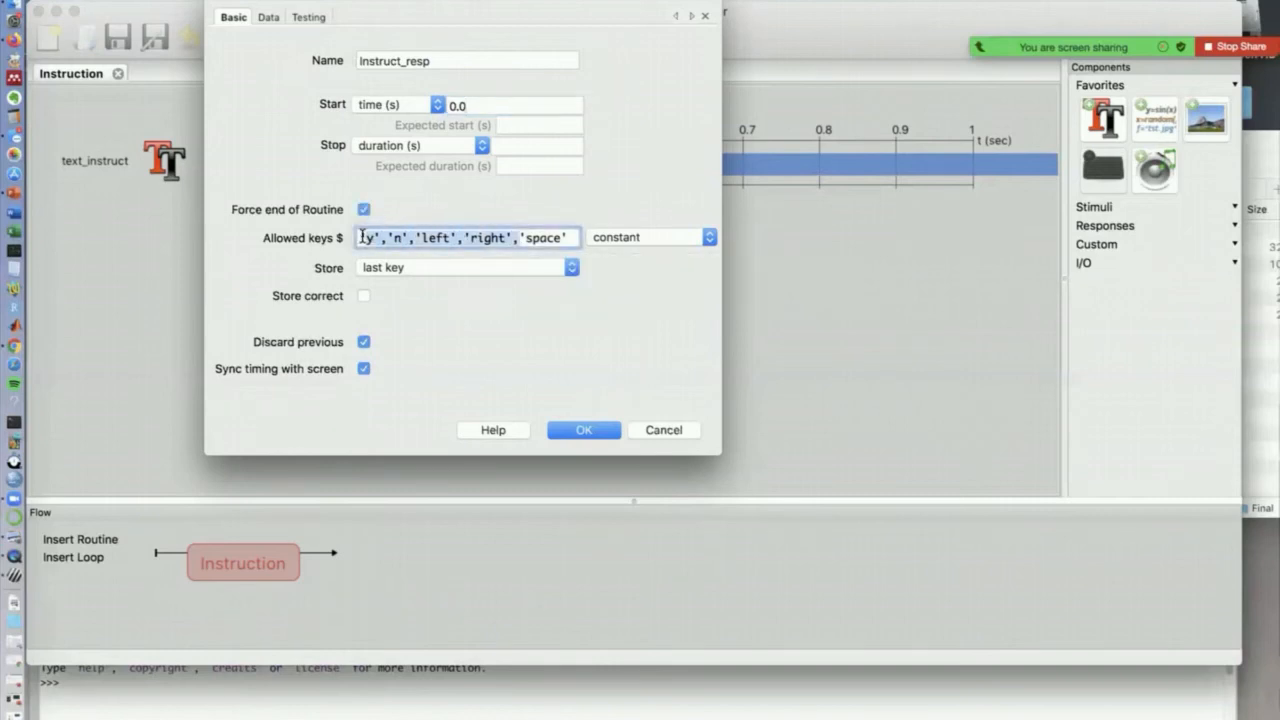
{"action": "key", "text": "BackSpace"}
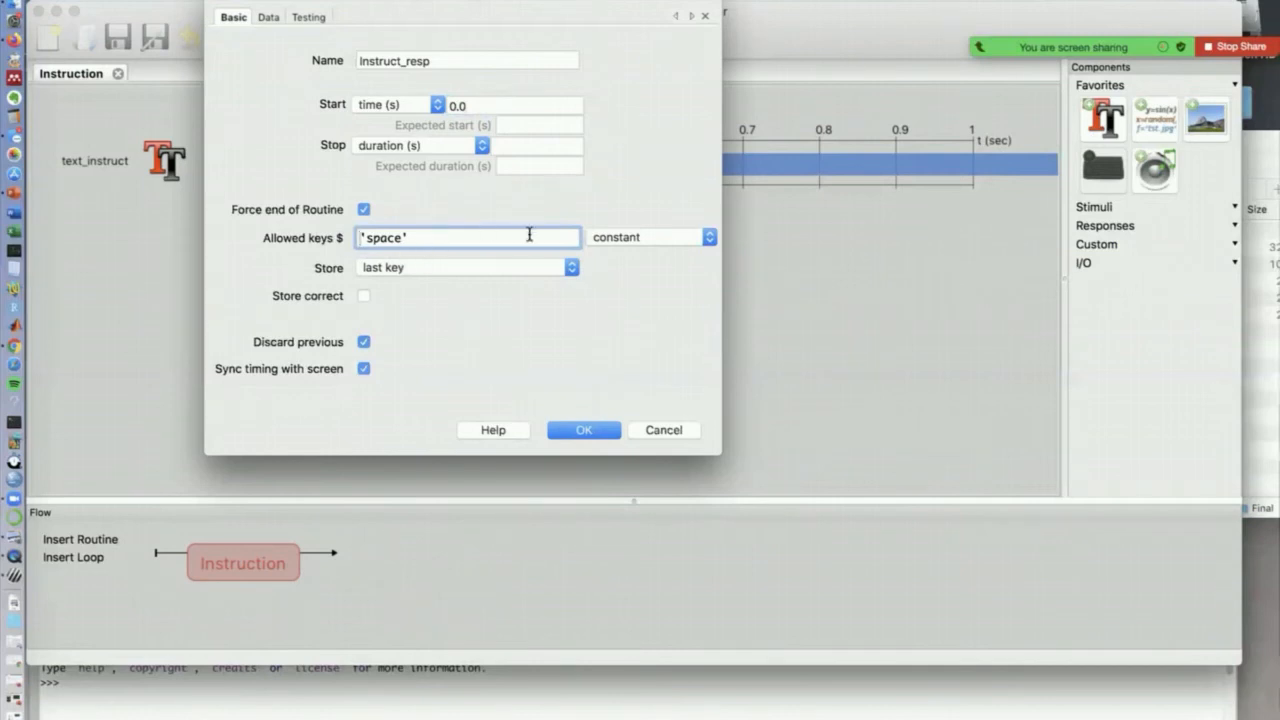
{"action": "left_click", "coordinate": [475, 268]}
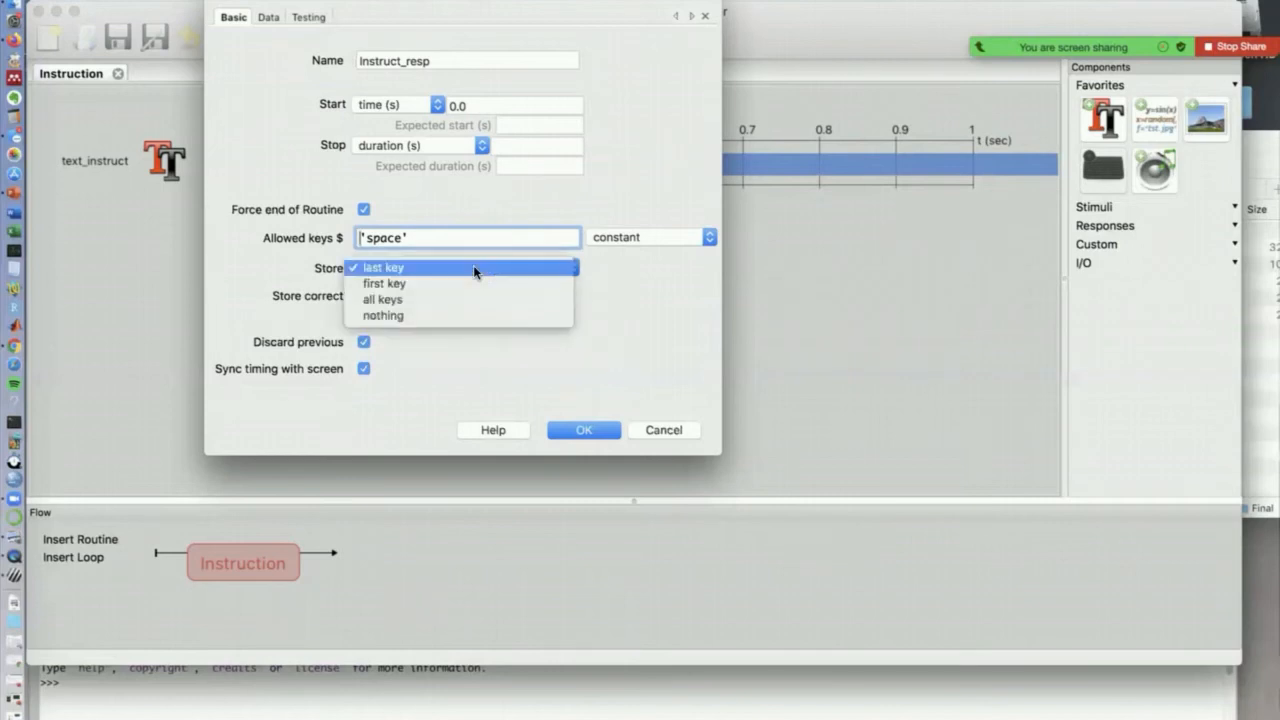
{"action": "left_click", "coordinate": [434, 315]}
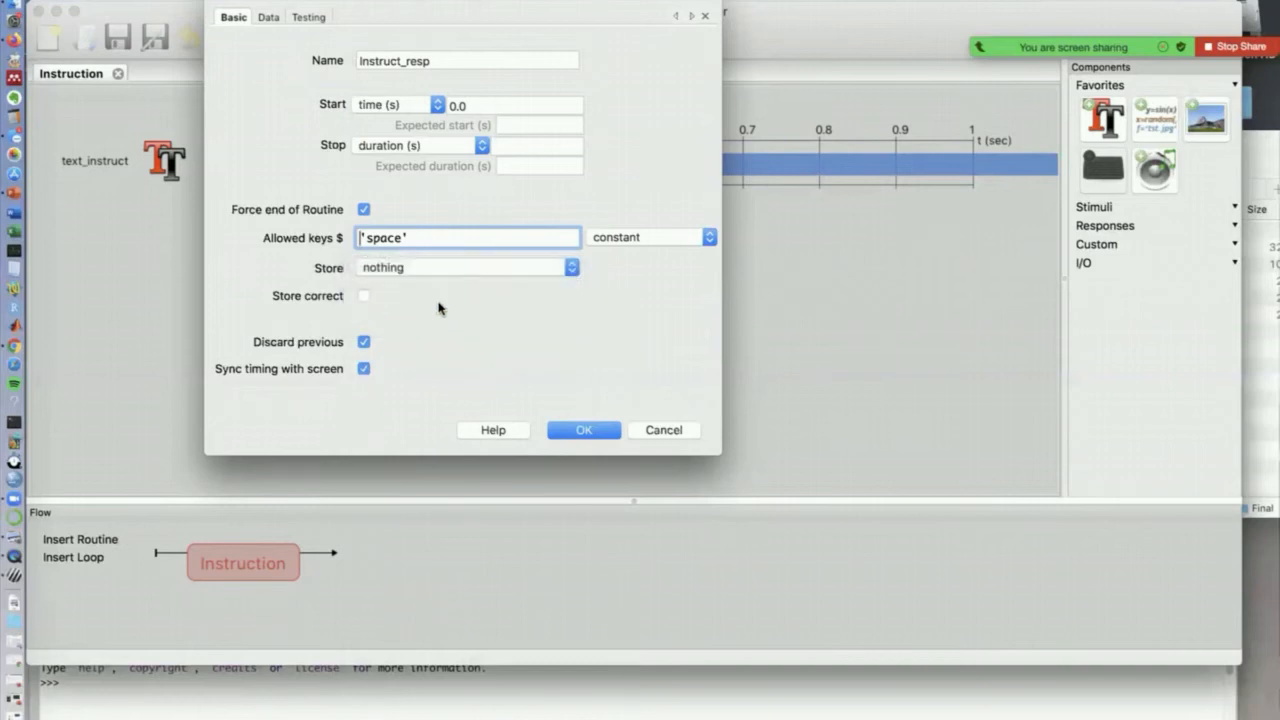
Disable saving of onset/offset times for Instruct_resp and accept the keyboard component
{"action": "left_click", "coordinate": [270, 18]}
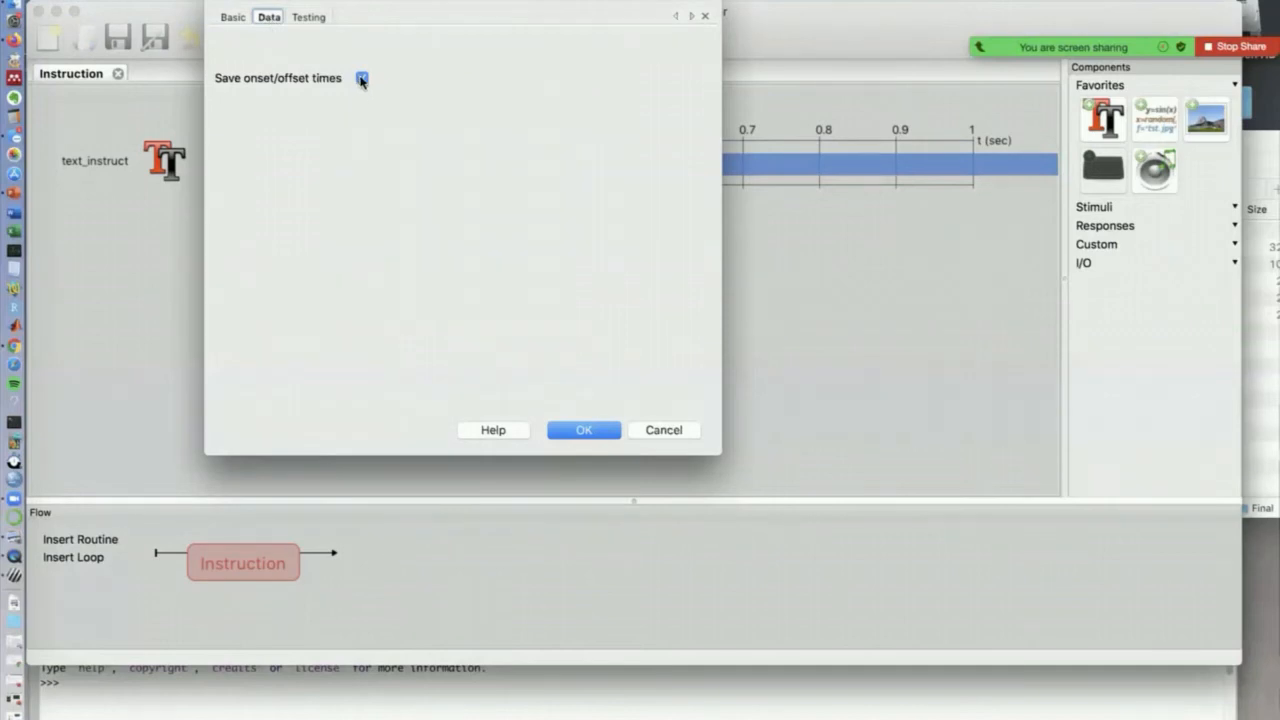
{"action": "left_click", "coordinate": [362, 79]}
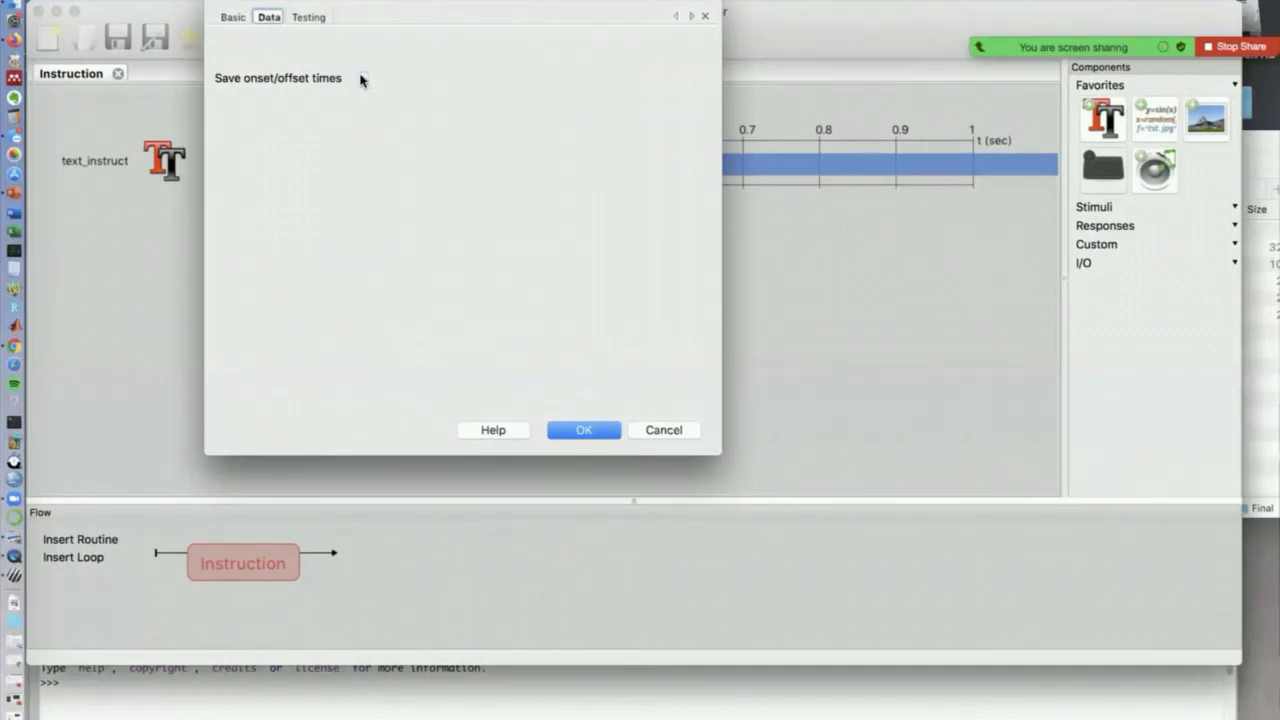
{"action": "left_click", "coordinate": [233, 18]}
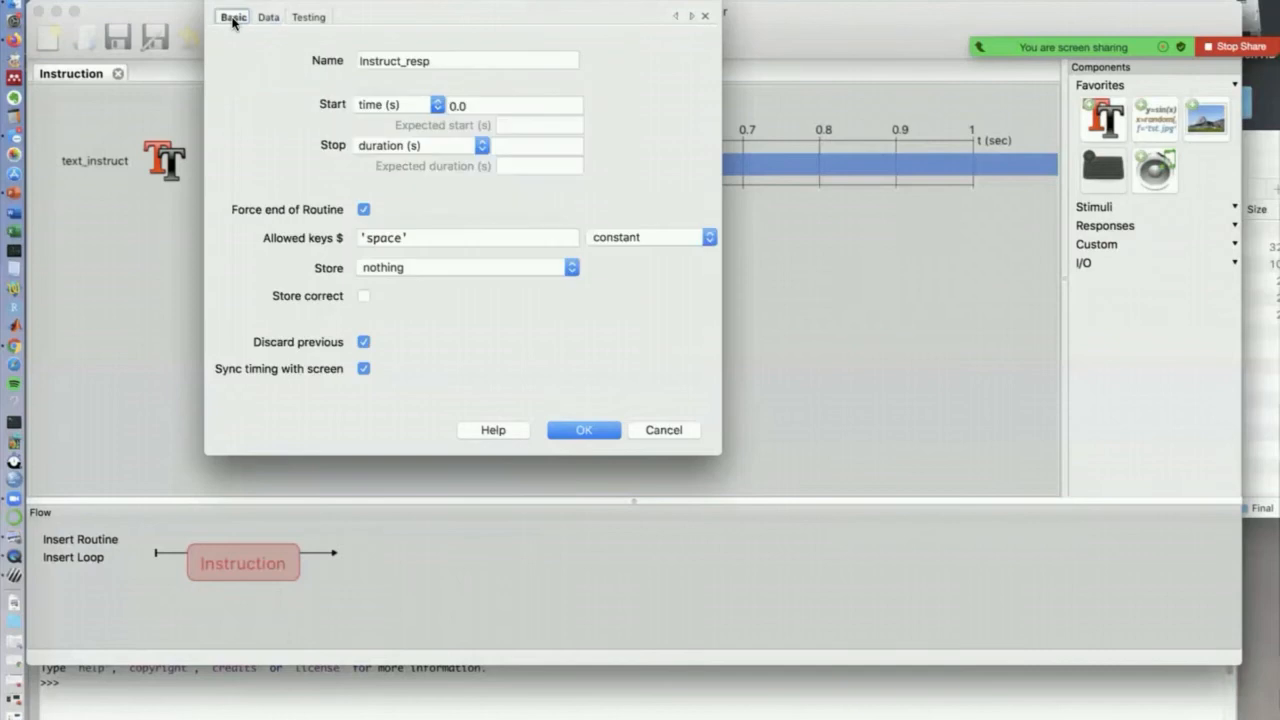
{"action": "left_click", "coordinate": [585, 431]}
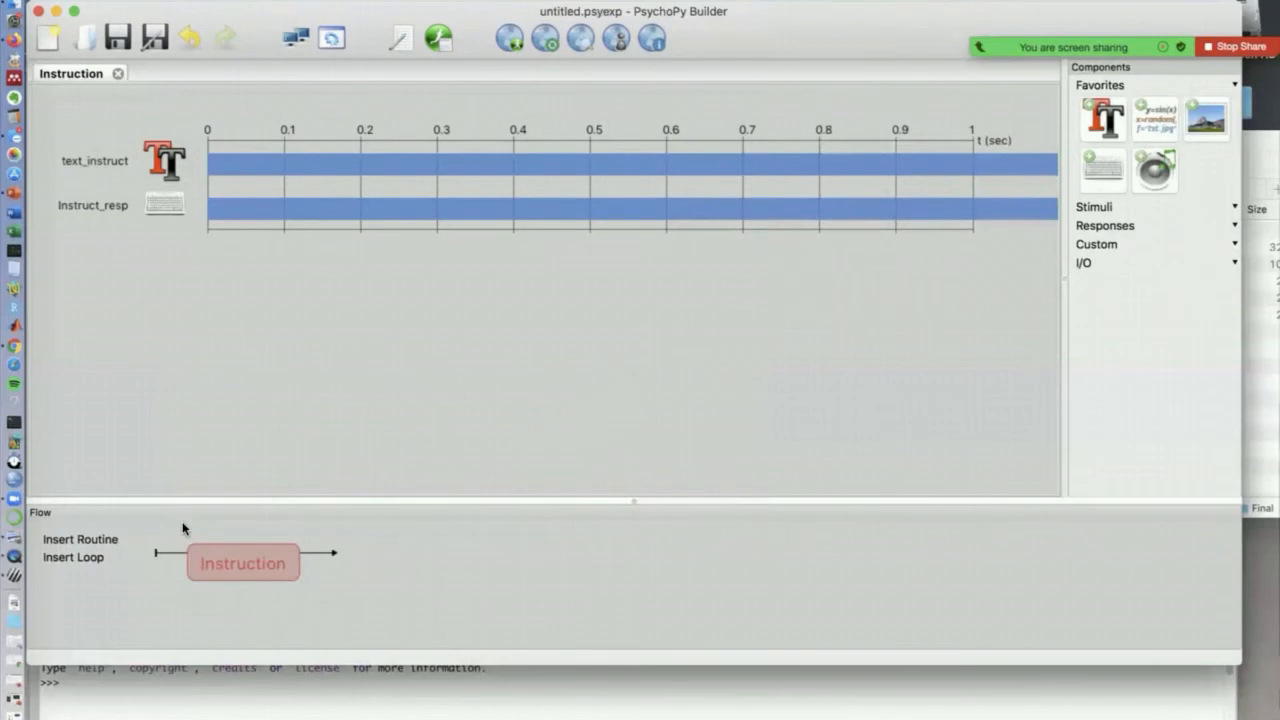
Review the settings of the text_instruct component
{"action": "left_click", "coordinate": [163, 166]}
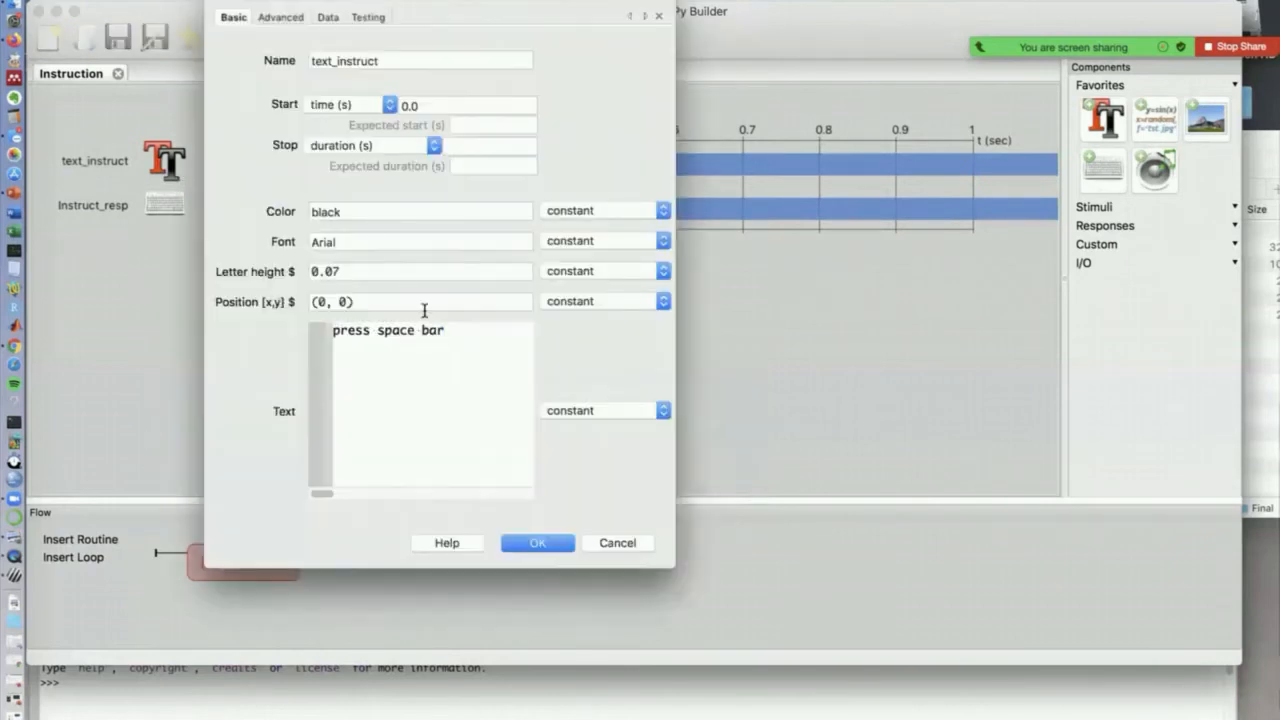
{"action": "left_click", "coordinate": [537, 543]}
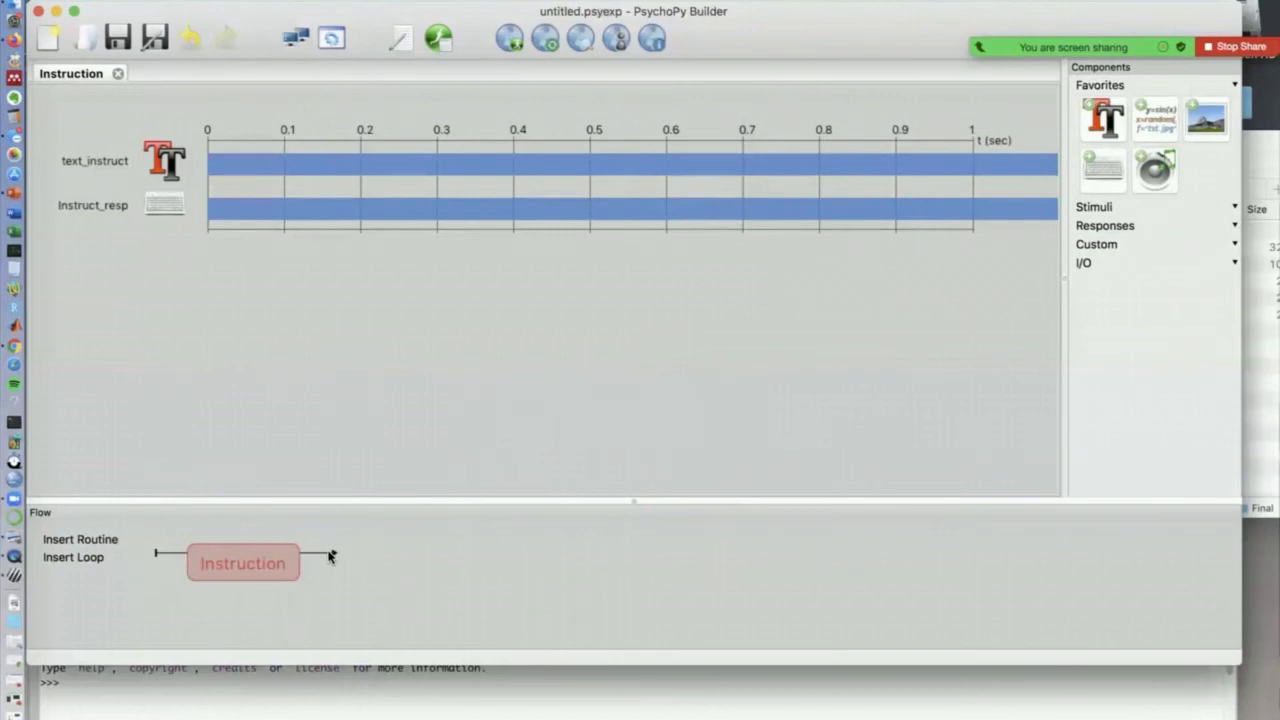
Insert a new routine named CatPic after Instruction in the flow and open it for editing
{"action": "left_click", "coordinate": [85, 541]}
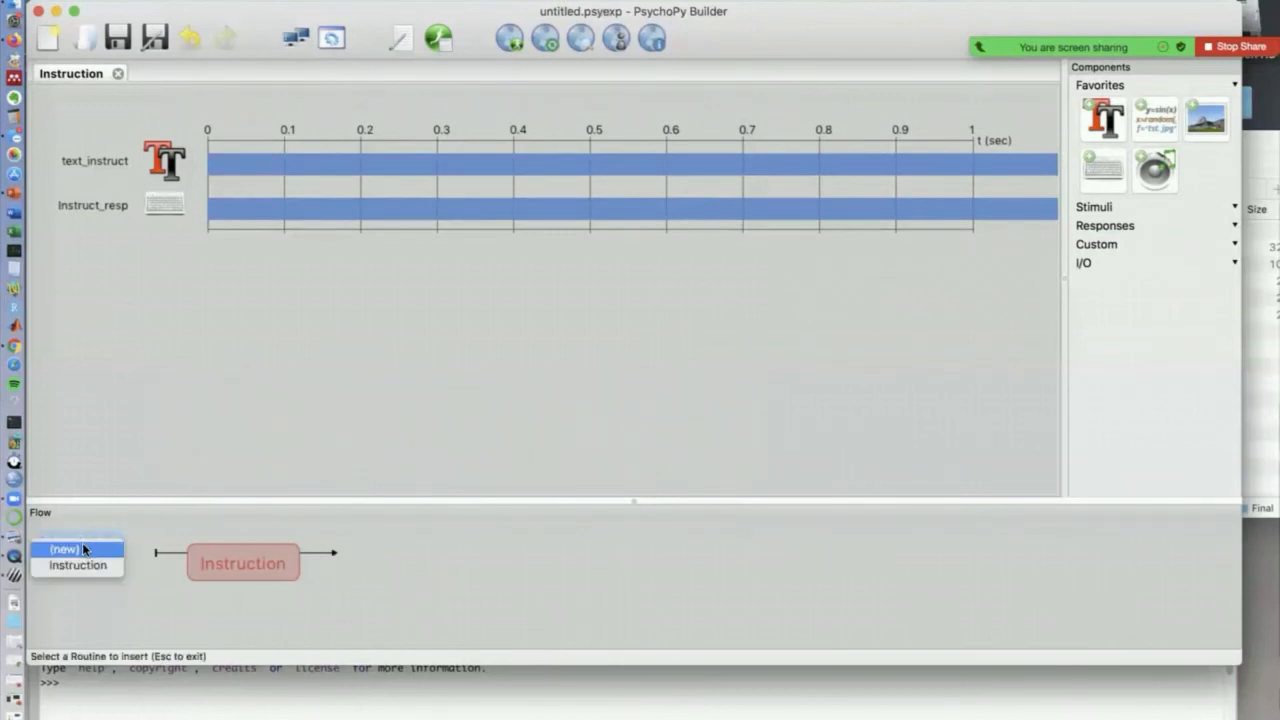
{"action": "left_click", "coordinate": [82, 549]}
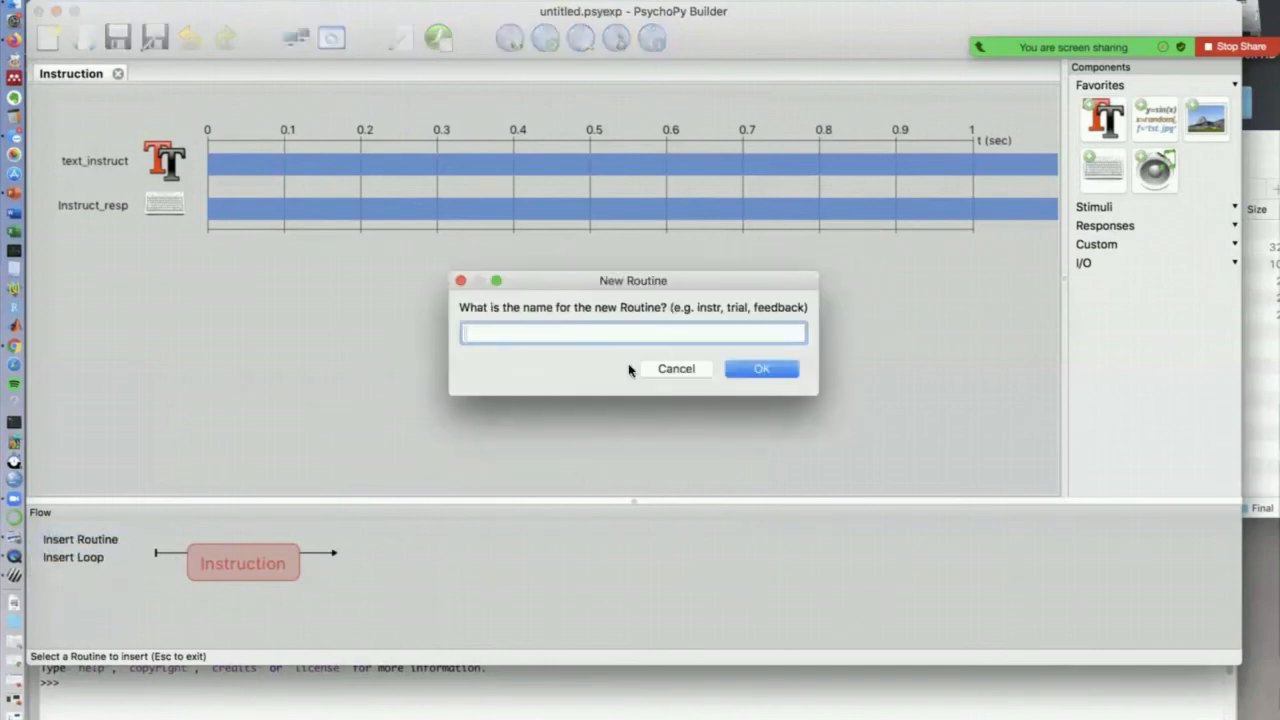
{"action": "type", "text": "CatPic"}
{"action": "left_click", "coordinate": [761, 370]}
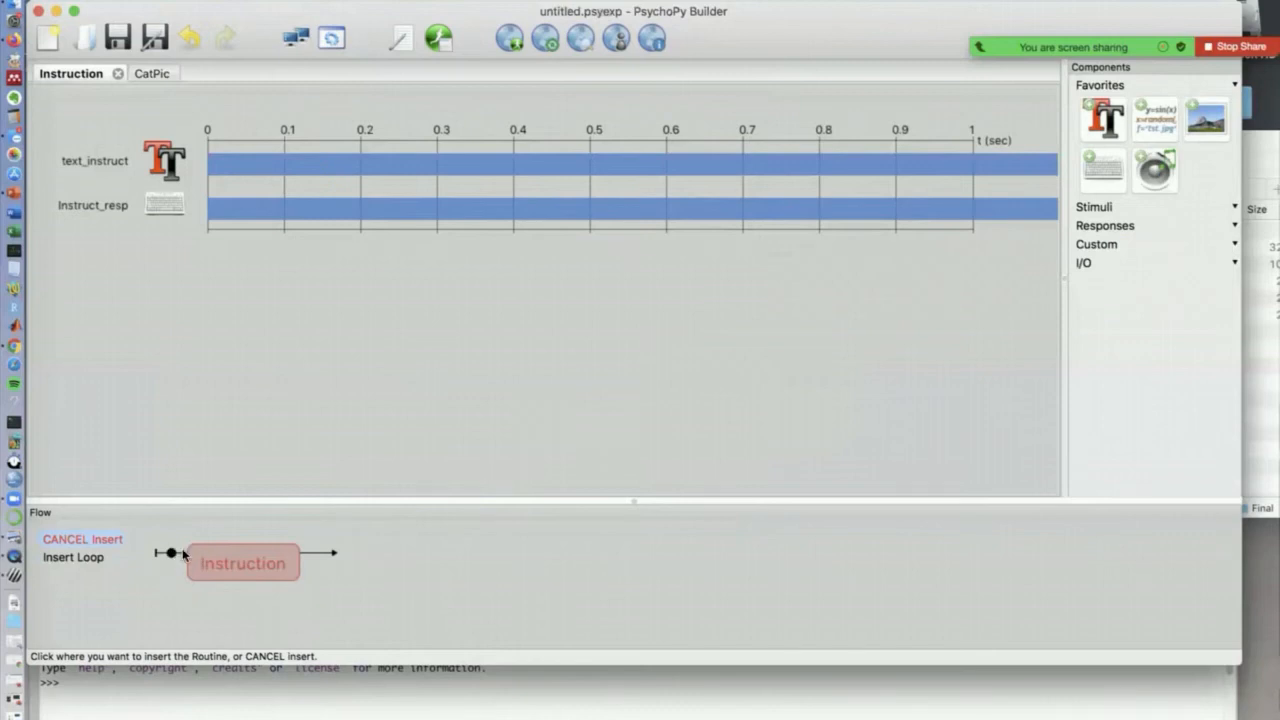
{"action": "left_click", "coordinate": [317, 553]}
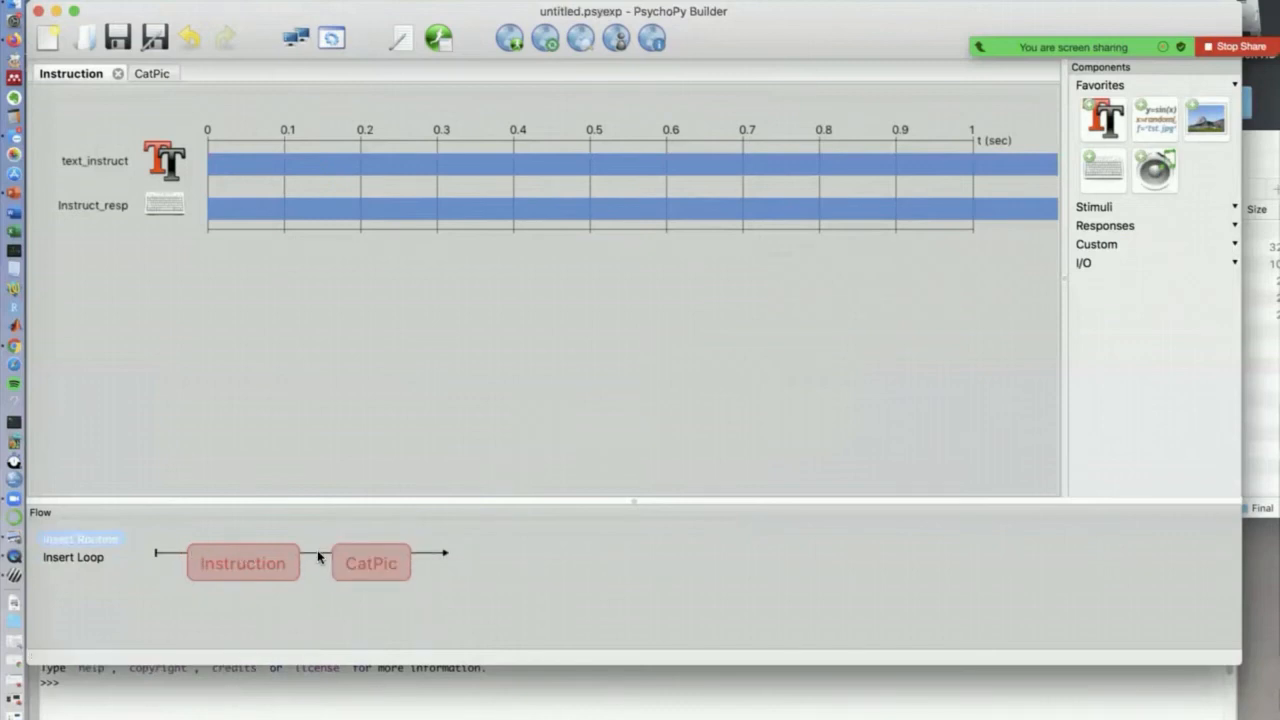
{"action": "left_click", "coordinate": [377, 565]}
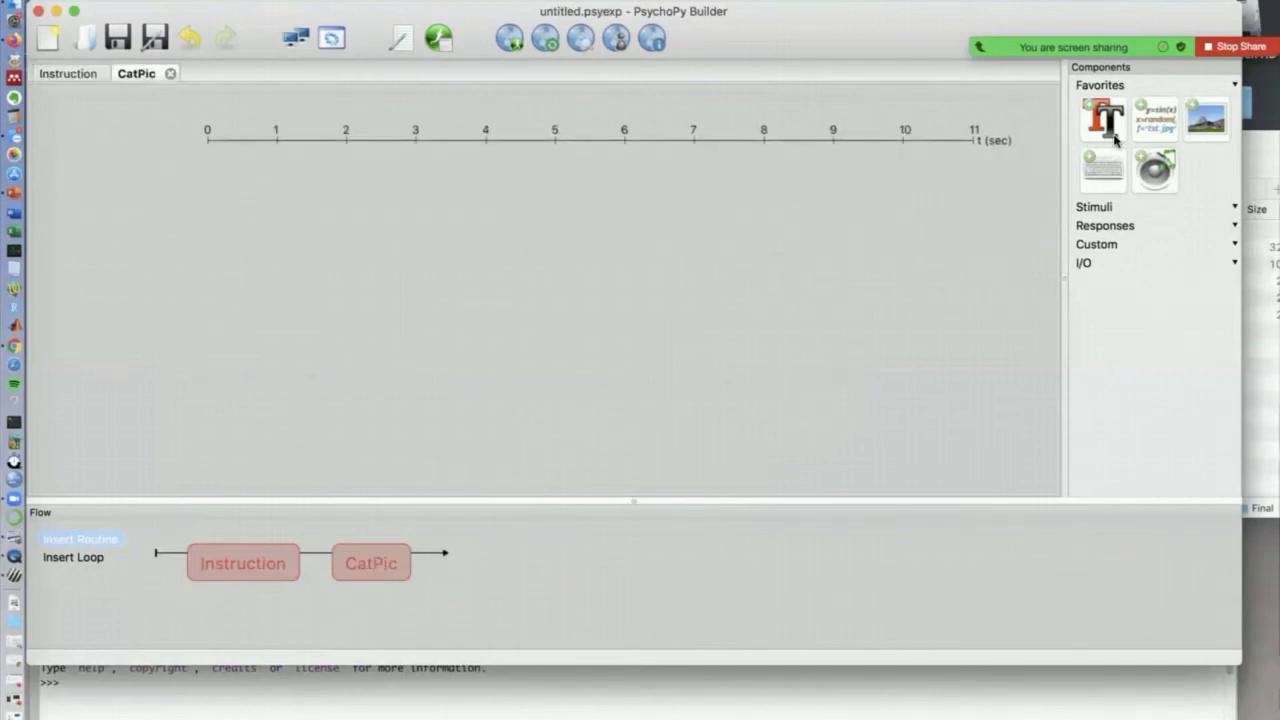
Add an image component named MyCatPic to the CatPic routine with a stop duration of 1.5 s
{"action": "left_click", "coordinate": [1203, 125]}
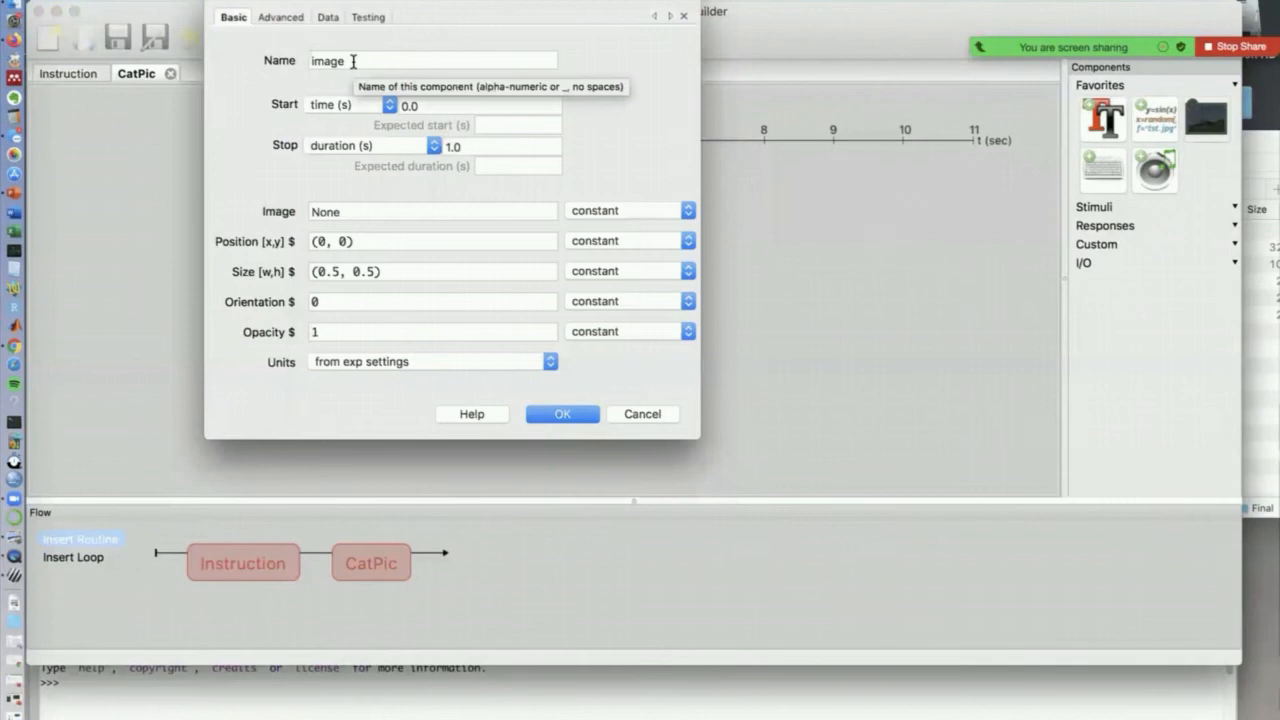
{"action": "left_click_drag", "start_coordinate": [353, 61], "coordinate": [254, 66]}
{"action": "type", "text": "My"}
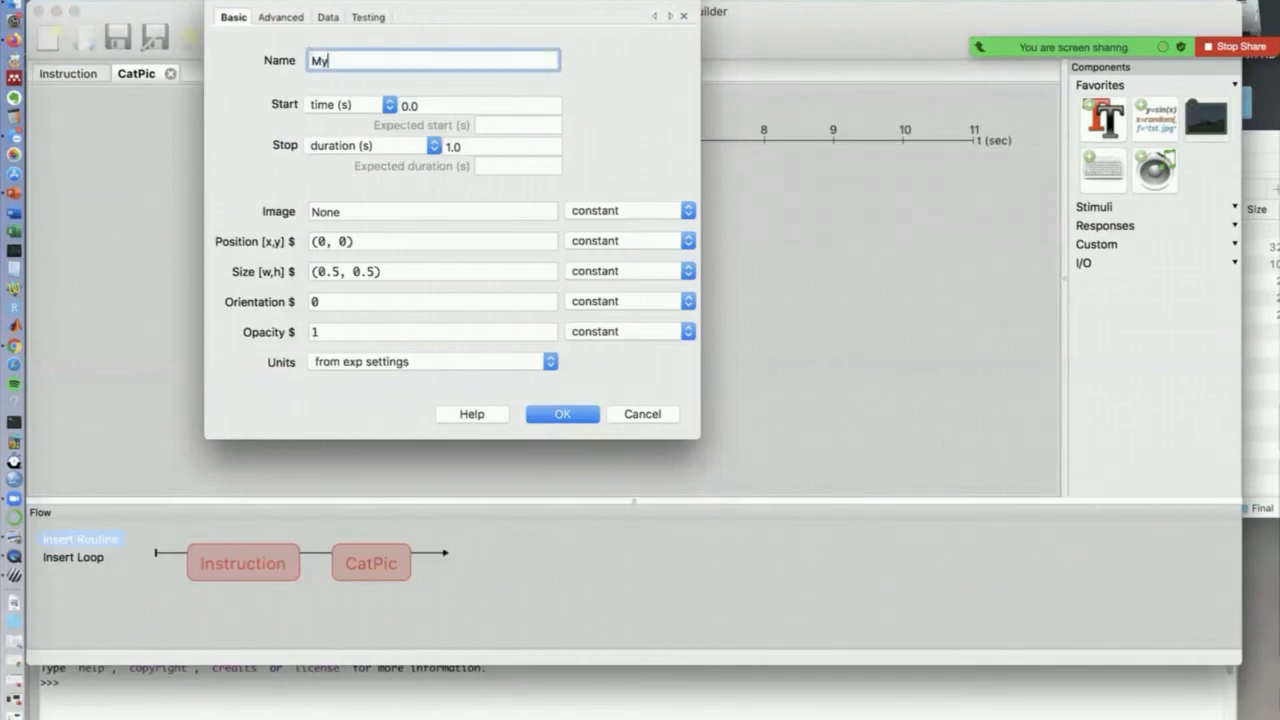
{"action": "type", "text": "CatPic"}
{"action": "left_click", "coordinate": [466, 147]}
{"action": "double_click", "coordinate": [466, 147]}
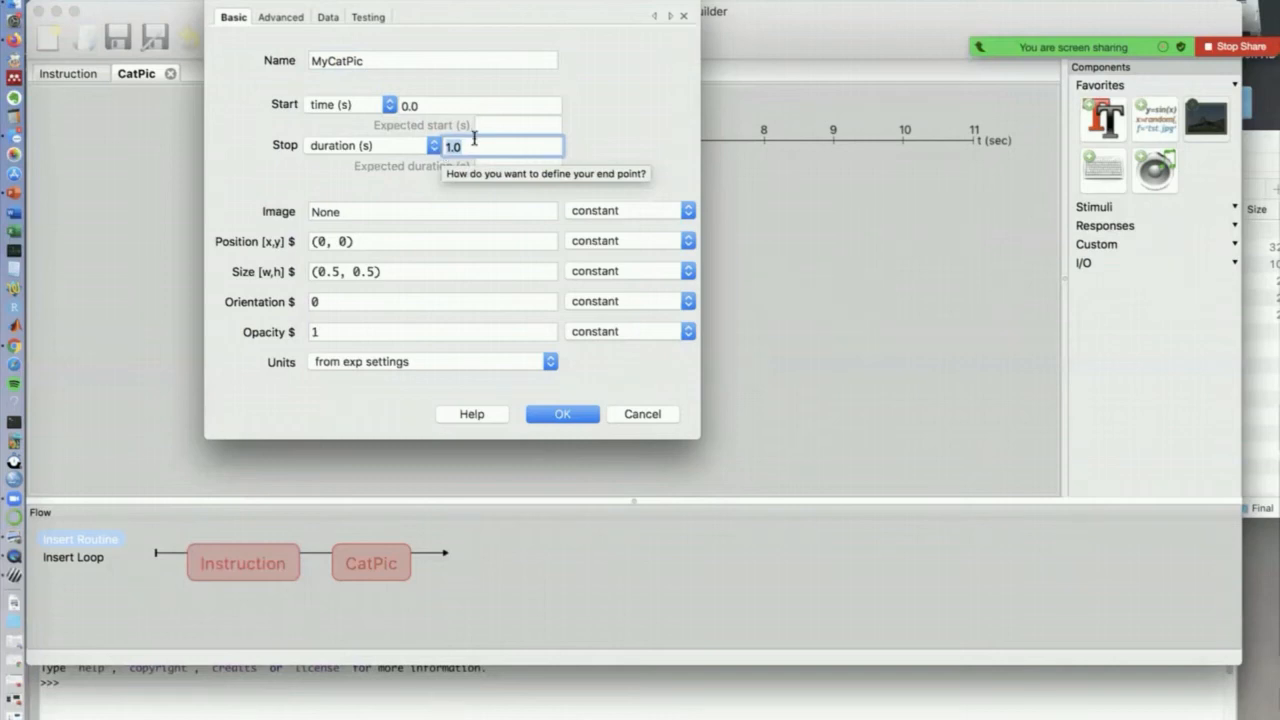
{"action": "key", "text": "BackSpace"}
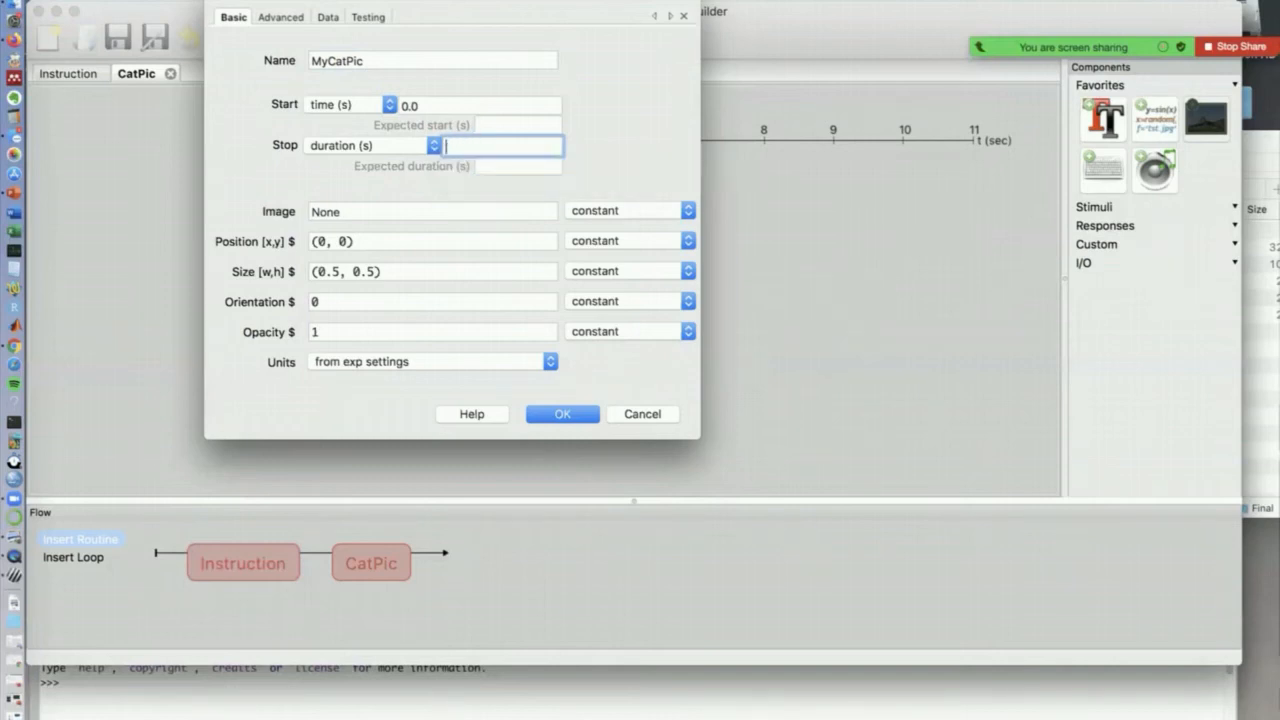
{"action": "type", "text": "1.5"}
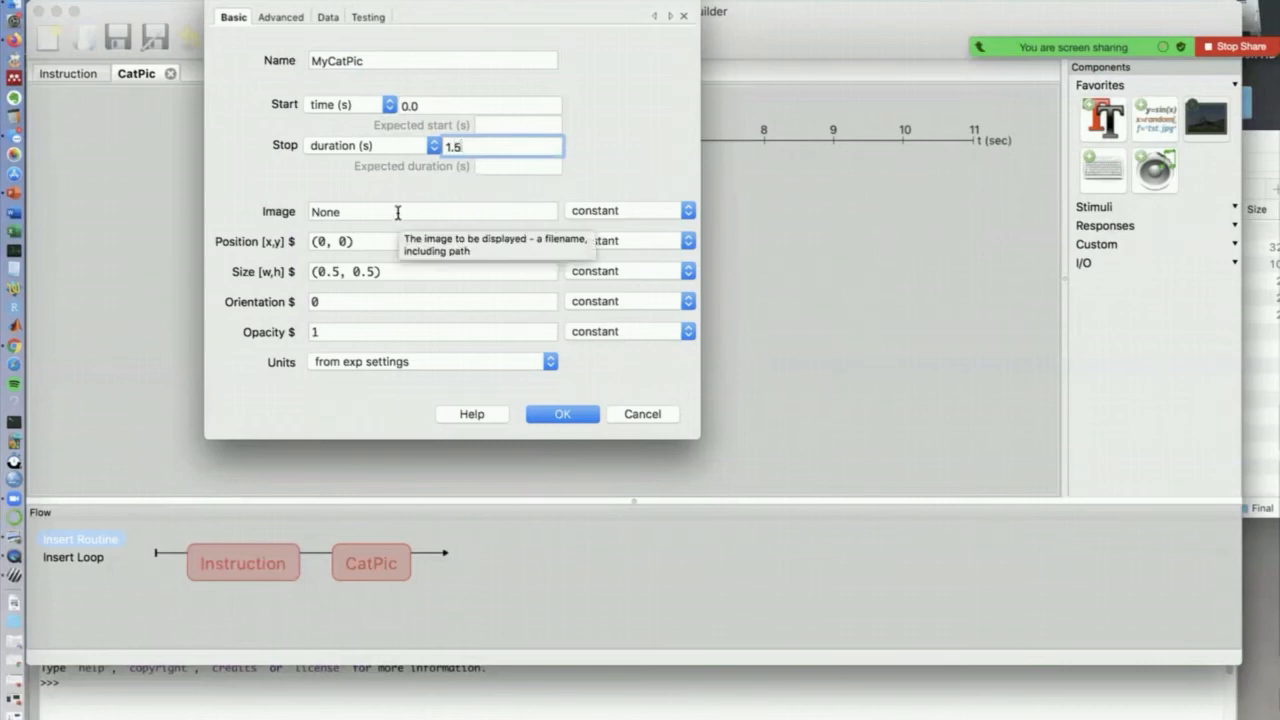
Set the image file of MyCatPic to Seymour.png
{"action": "key", "text": "Tab"}
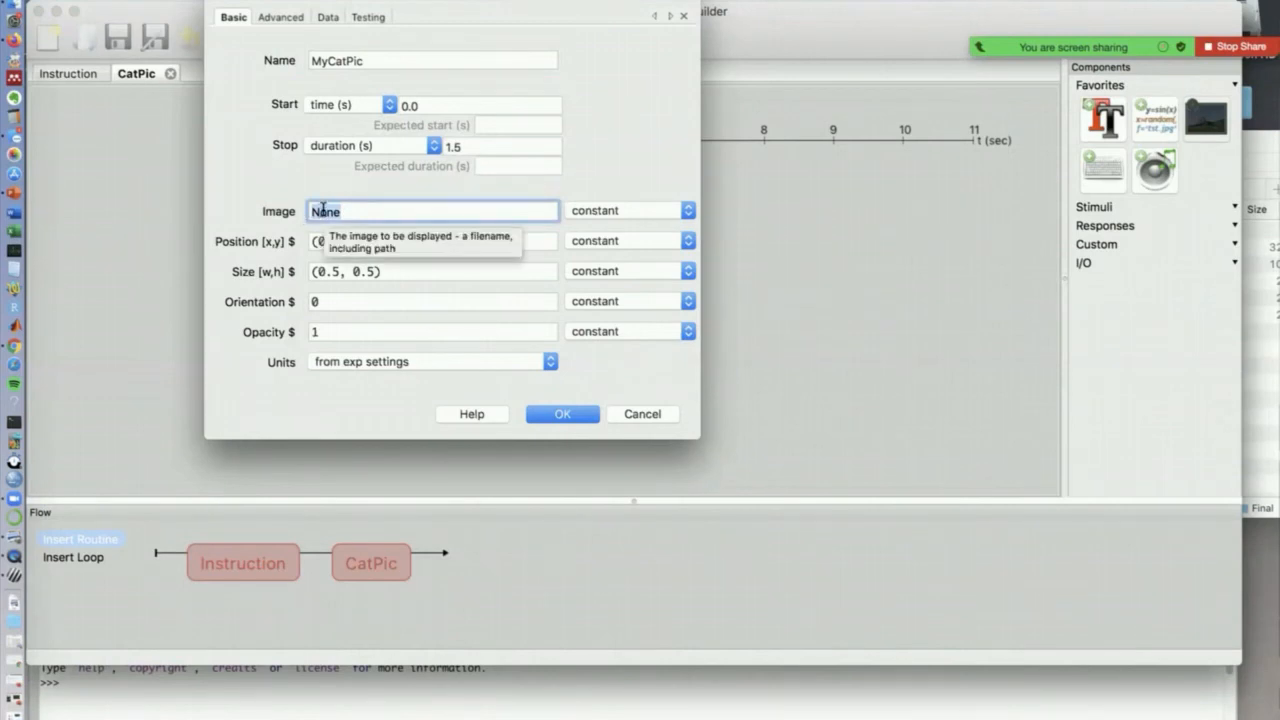
{"action": "type", "text": "Seymou"}
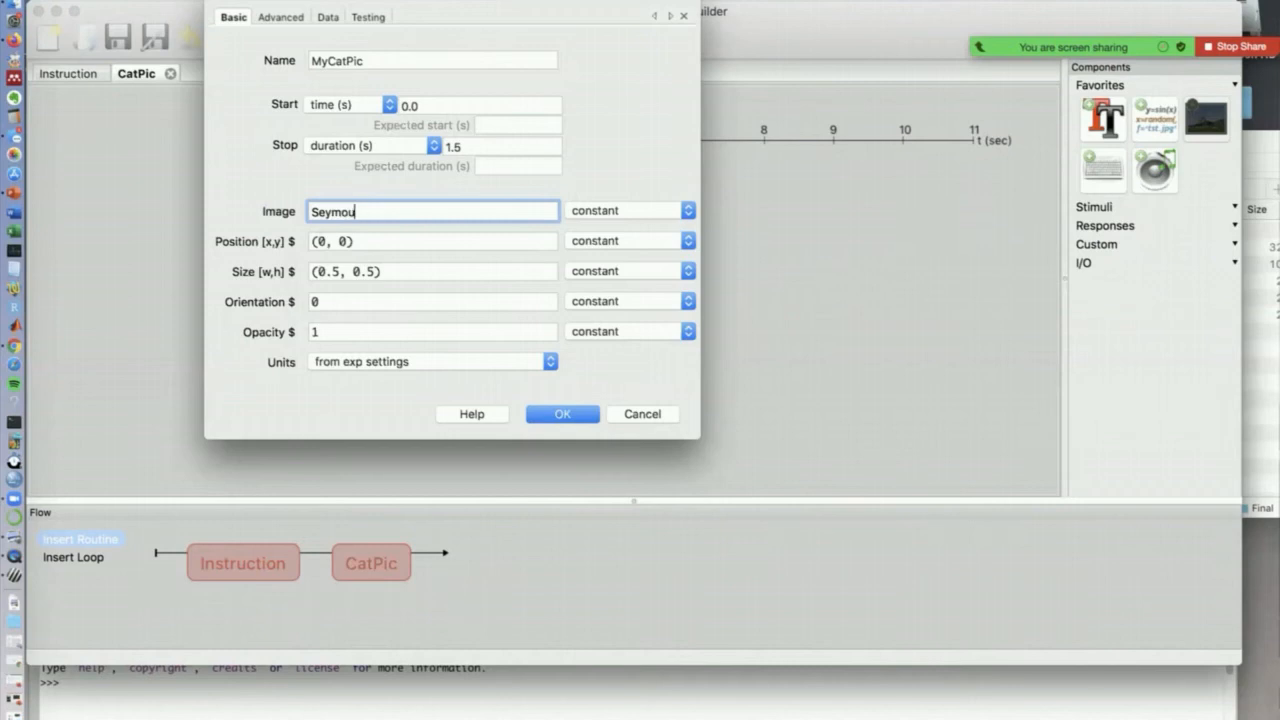
{"action": "key", "text": "BackSpace"}
{"action": "key", "text": "BackSpace"}
{"action": "key", "text": "BackSpace"}
{"action": "type", "text": "our"}
{"action": "left_click", "coordinate": [331, 212]}
{"action": "type", "text": "m"}
{"action": "key", "text": "Right"}
{"action": "key", "text": "Right"}
{"action": "key", "text": "Right"}
{"action": "type", "text": ".png"}
{"action": "left_click_drag", "start_coordinate": [390, 211], "coordinate": [307, 211]}
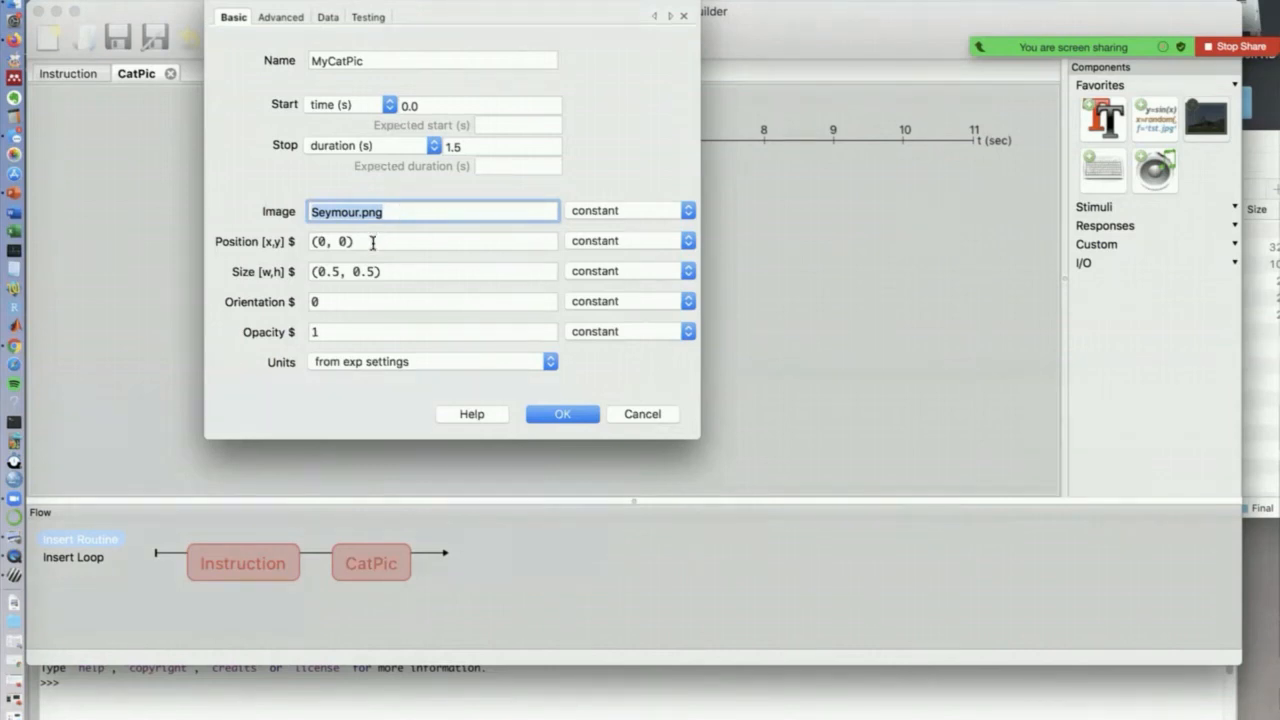
{"action": "left_click_drag", "start_coordinate": [361, 244], "coordinate": [303, 245]}
{"action": "left_click_drag", "start_coordinate": [392, 275], "coordinate": [308, 279]}
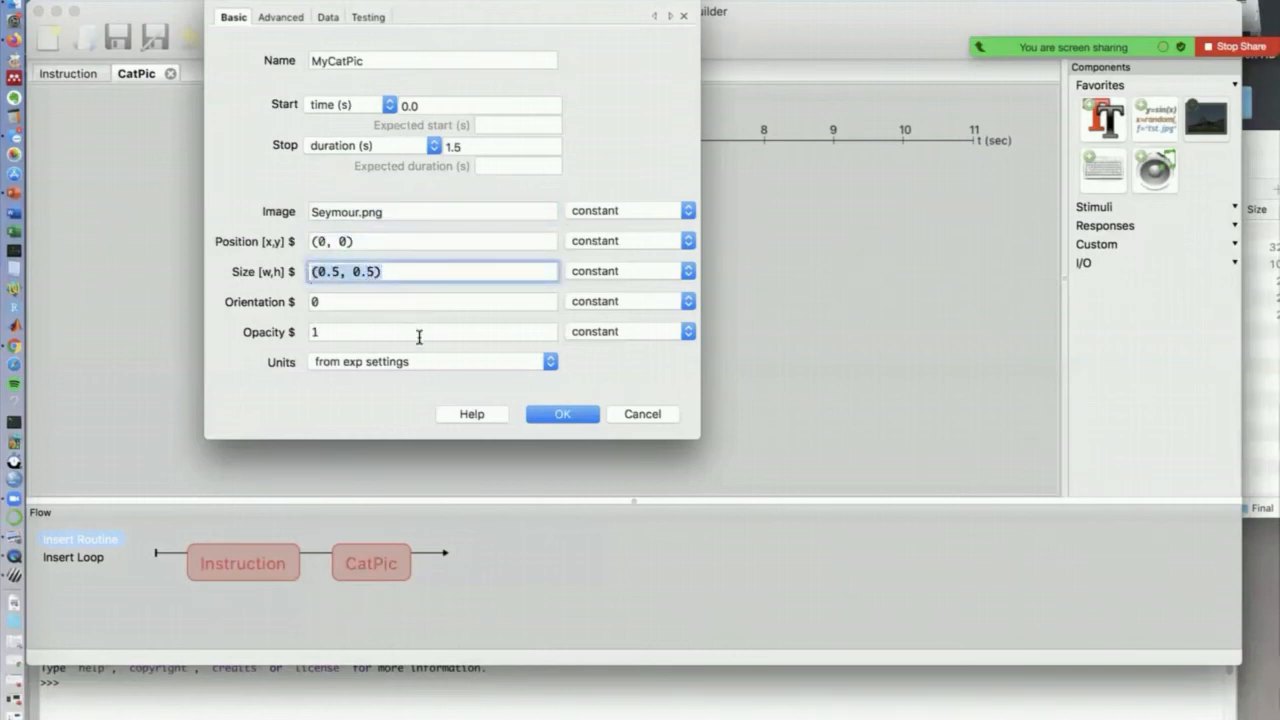
Disable saving of onset/offset times for MyCatPic and accept the image component
{"action": "left_click", "coordinate": [327, 17]}
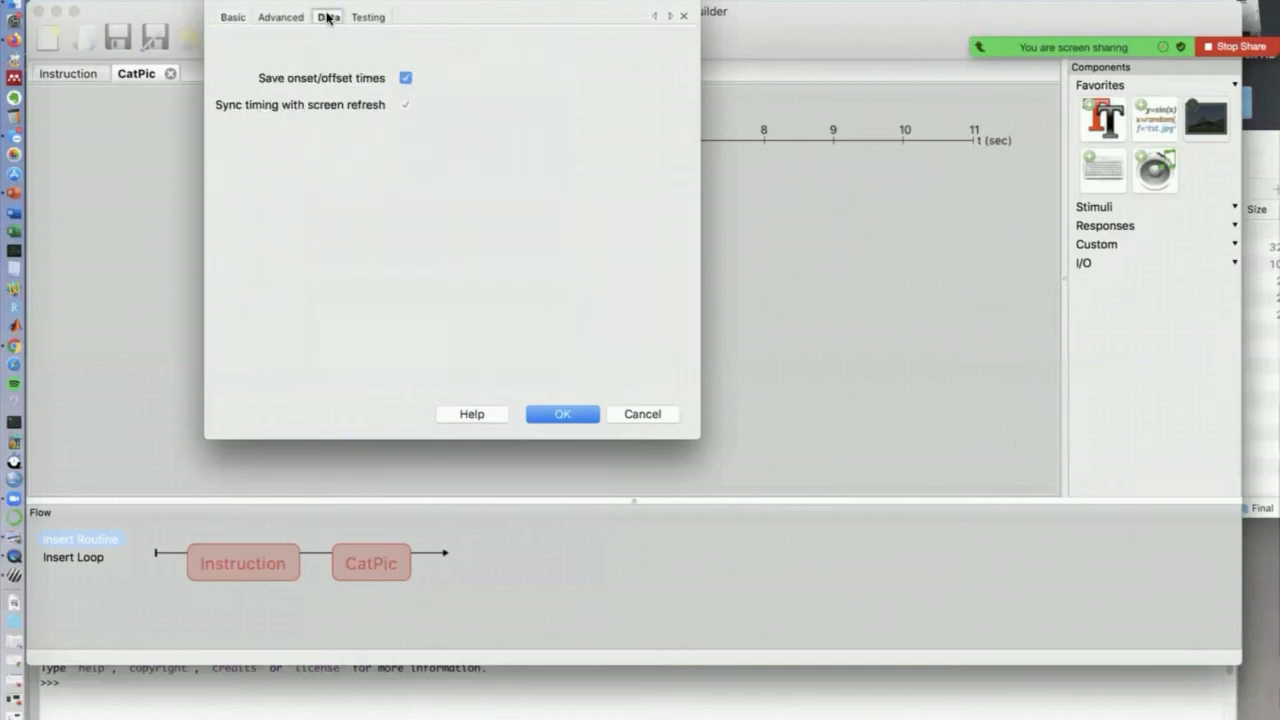
{"action": "left_click", "coordinate": [405, 78]}
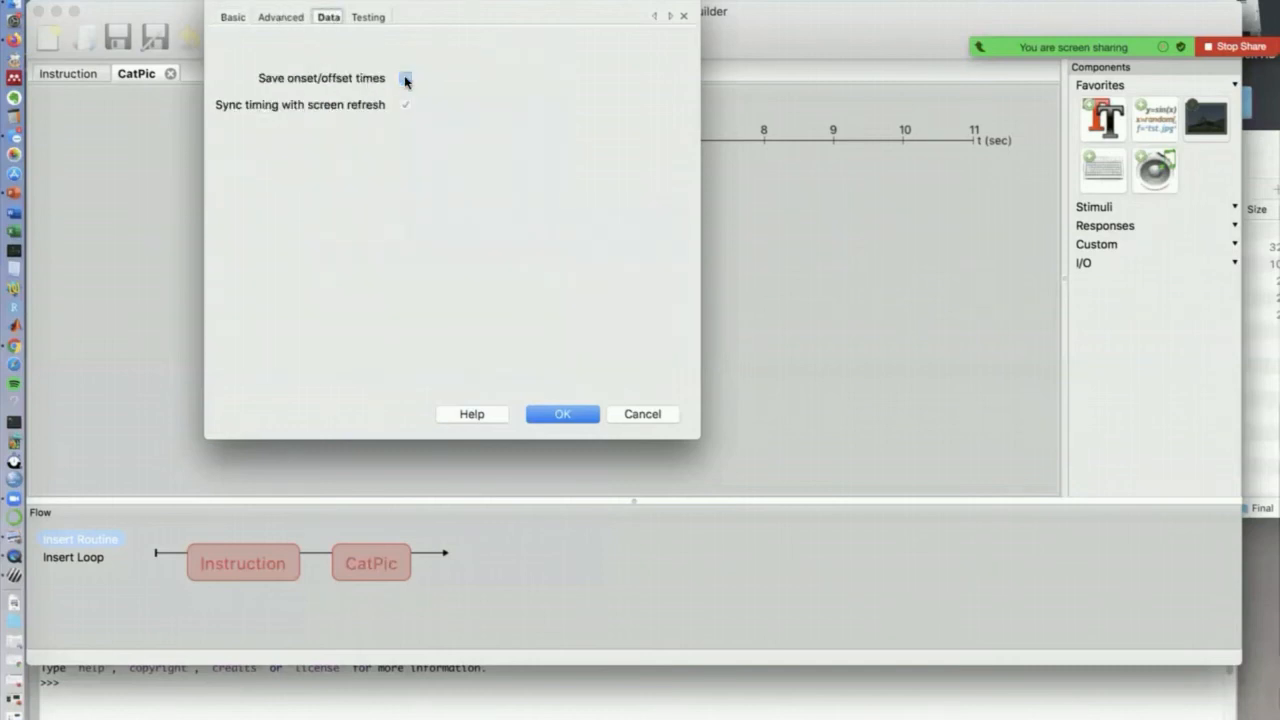
{"action": "left_click", "coordinate": [231, 17]}
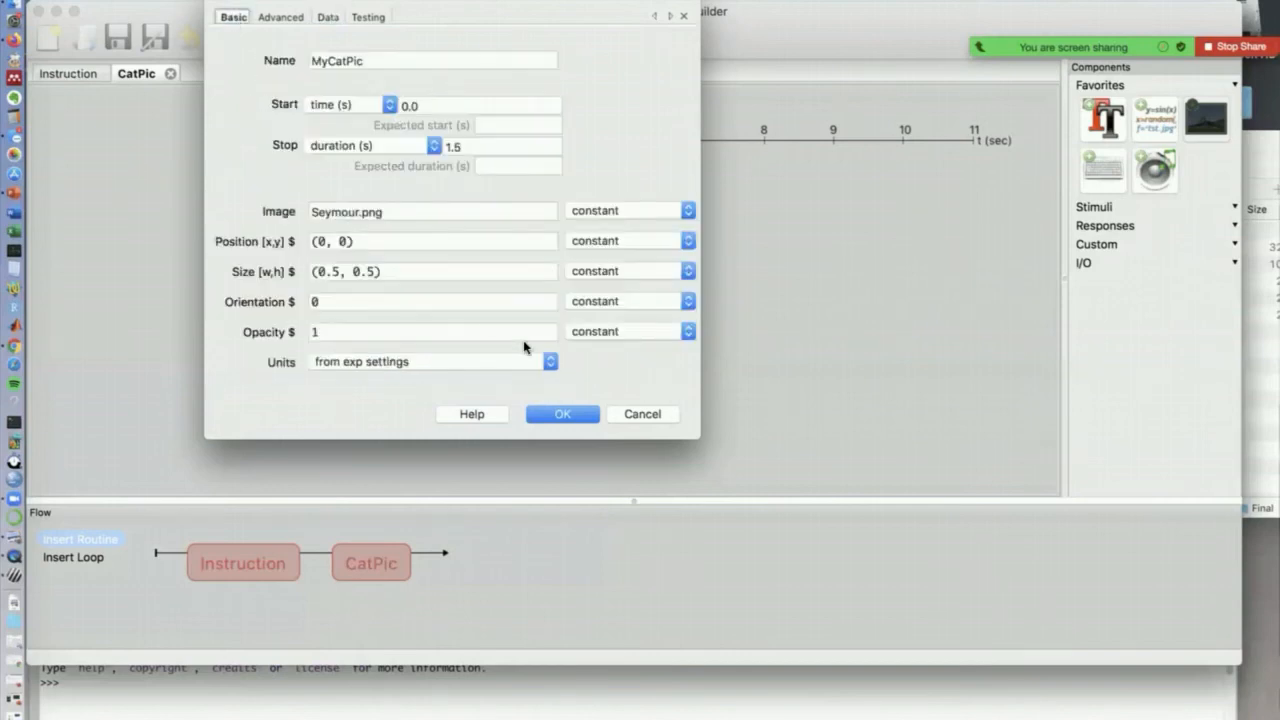
{"action": "left_click", "coordinate": [550, 413]}
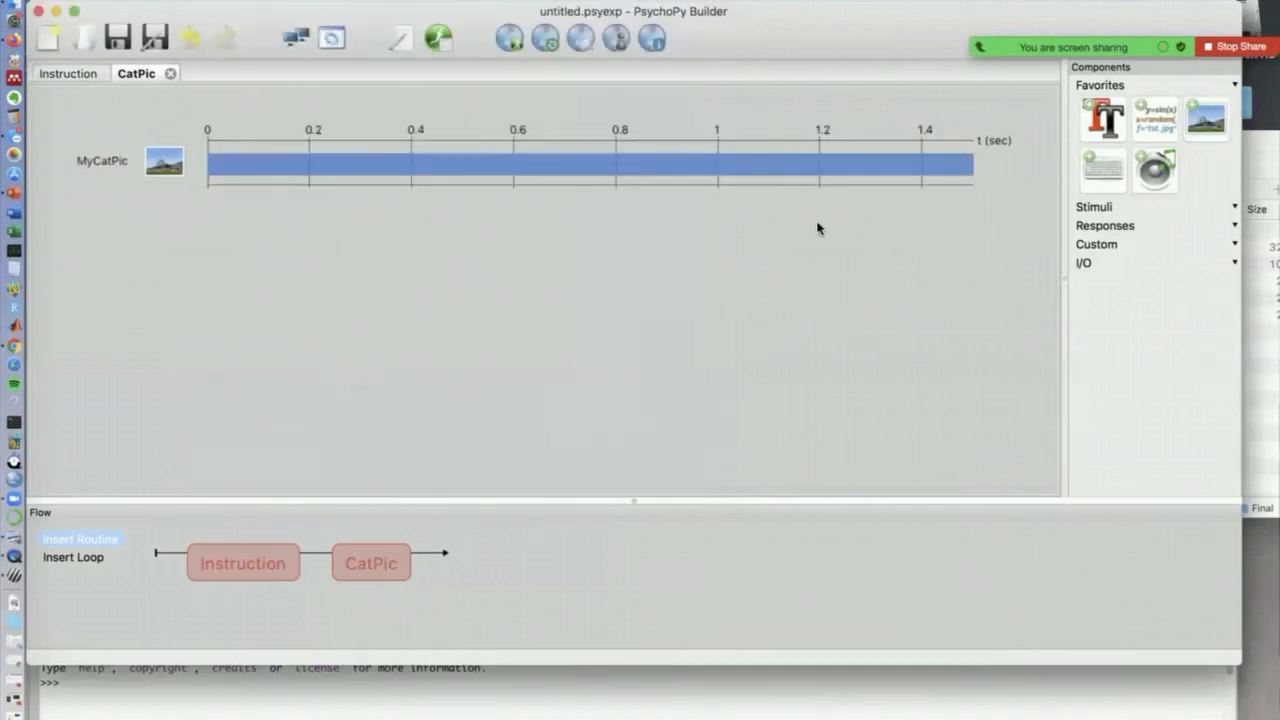
Add a text component named text2 to the CatPic routine and leave its stop duration blank
{"action": "left_click", "coordinate": [1104, 117]}
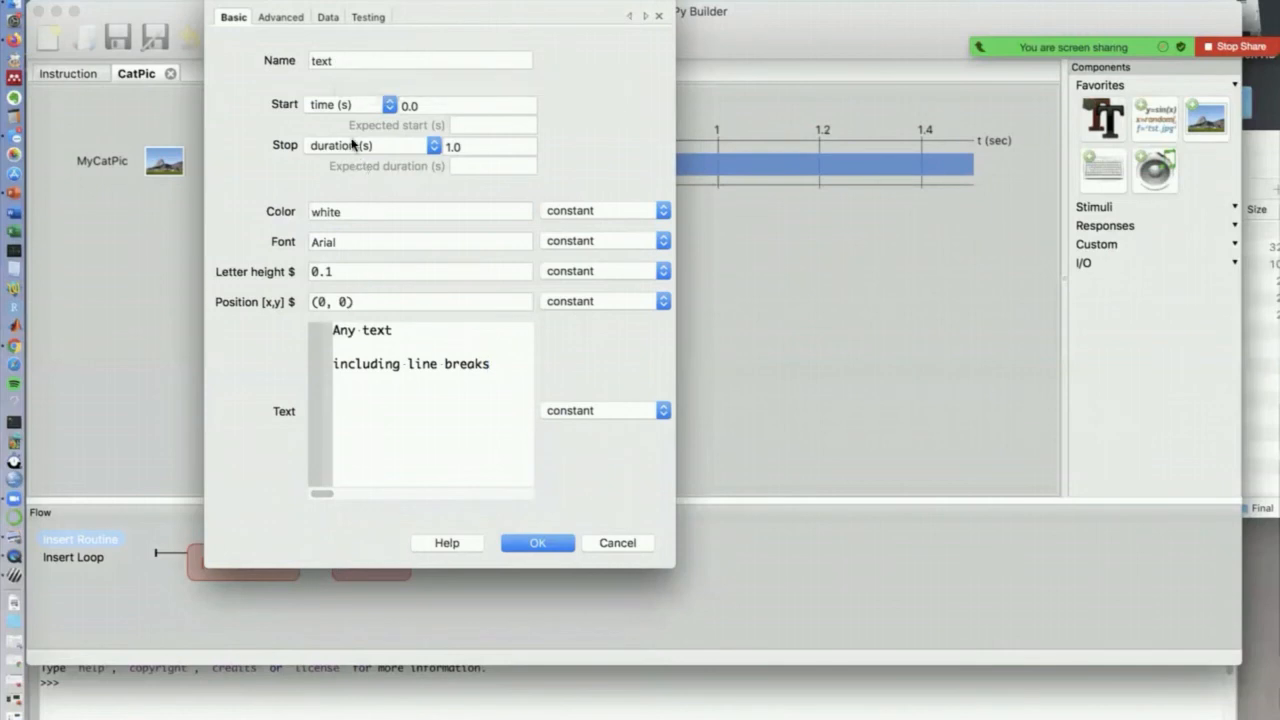
{"action": "left_click", "coordinate": [340, 60]}
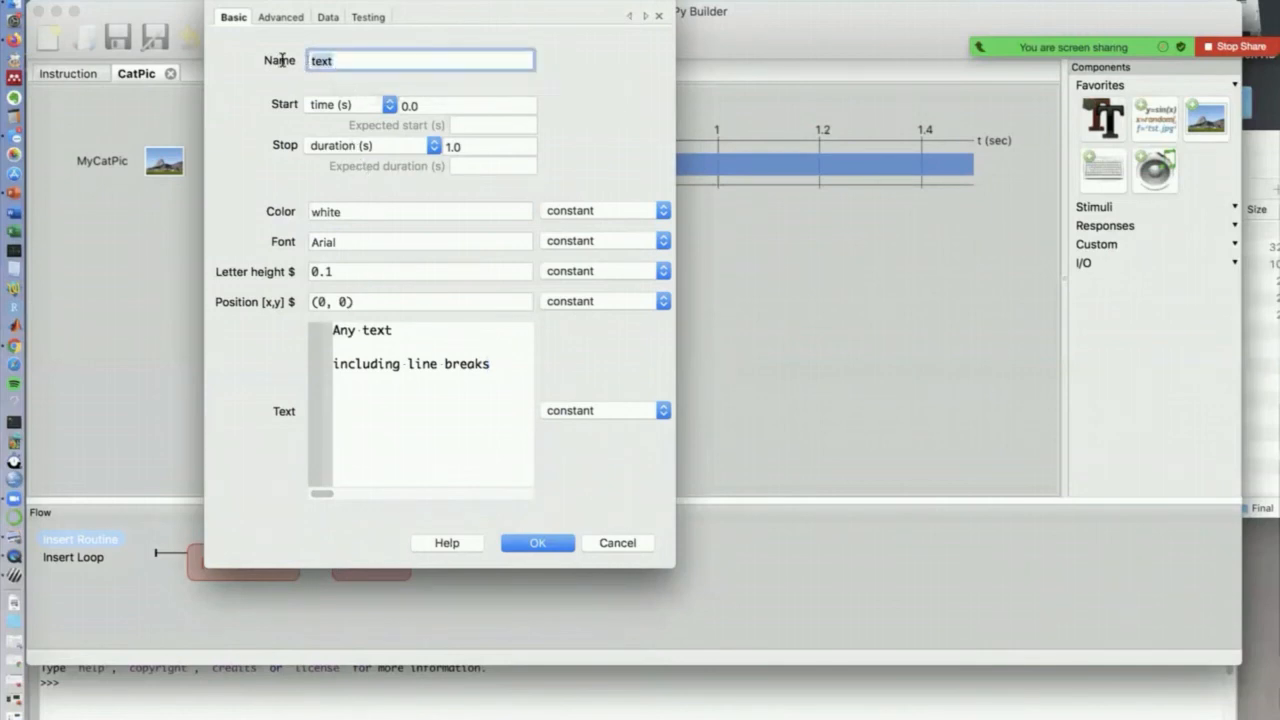
{"action": "key", "text": "Right"}
{"action": "type", "text": "2"}
{"action": "left_click", "coordinate": [474, 147]}
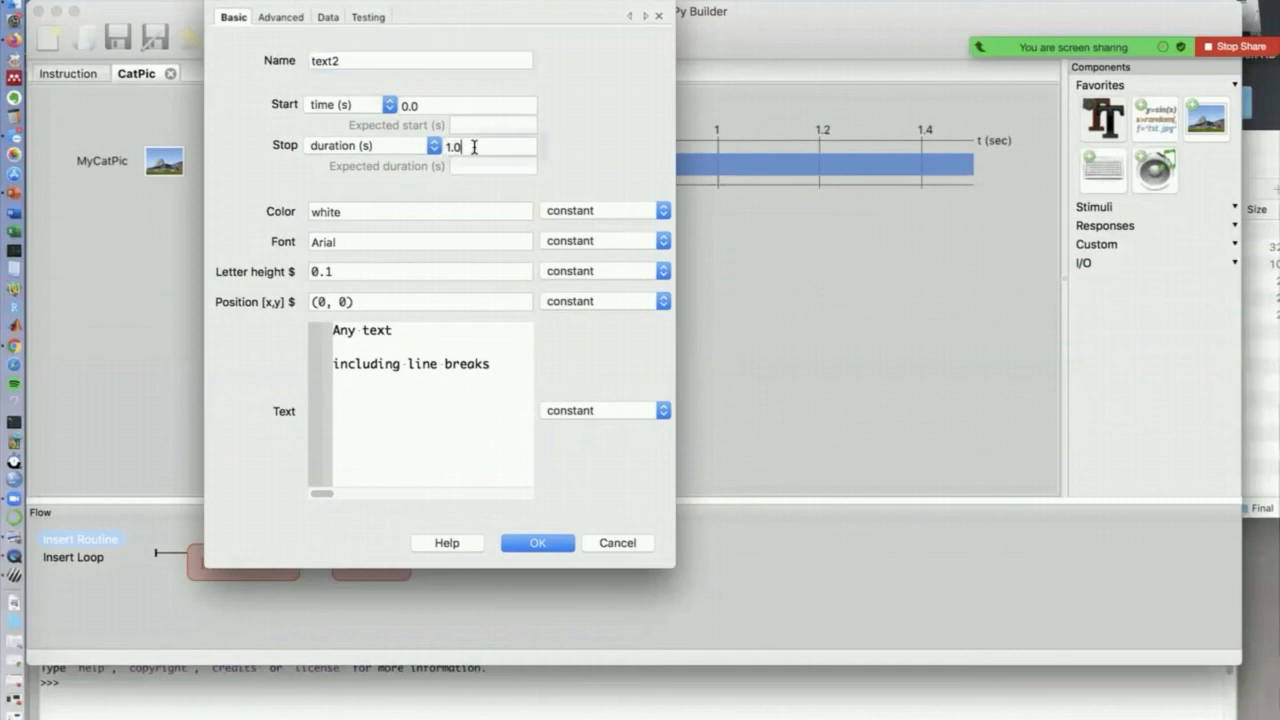
{"action": "key", "text": "BackSpace"}
{"action": "key", "text": "BackSpace"}
{"action": "key", "text": "BackSpace"}
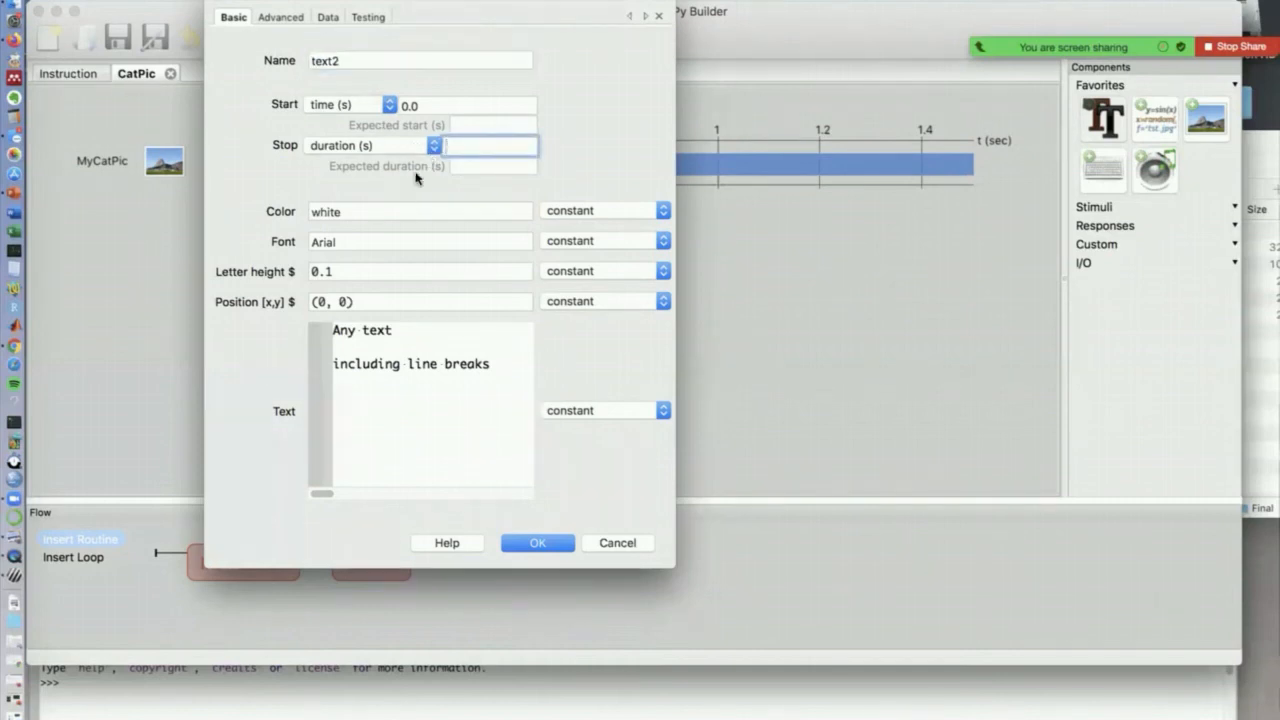
Set the color of text2 to black and its letter height to 0.06
{"action": "left_click_drag", "start_coordinate": [371, 212], "coordinate": [278, 214]}
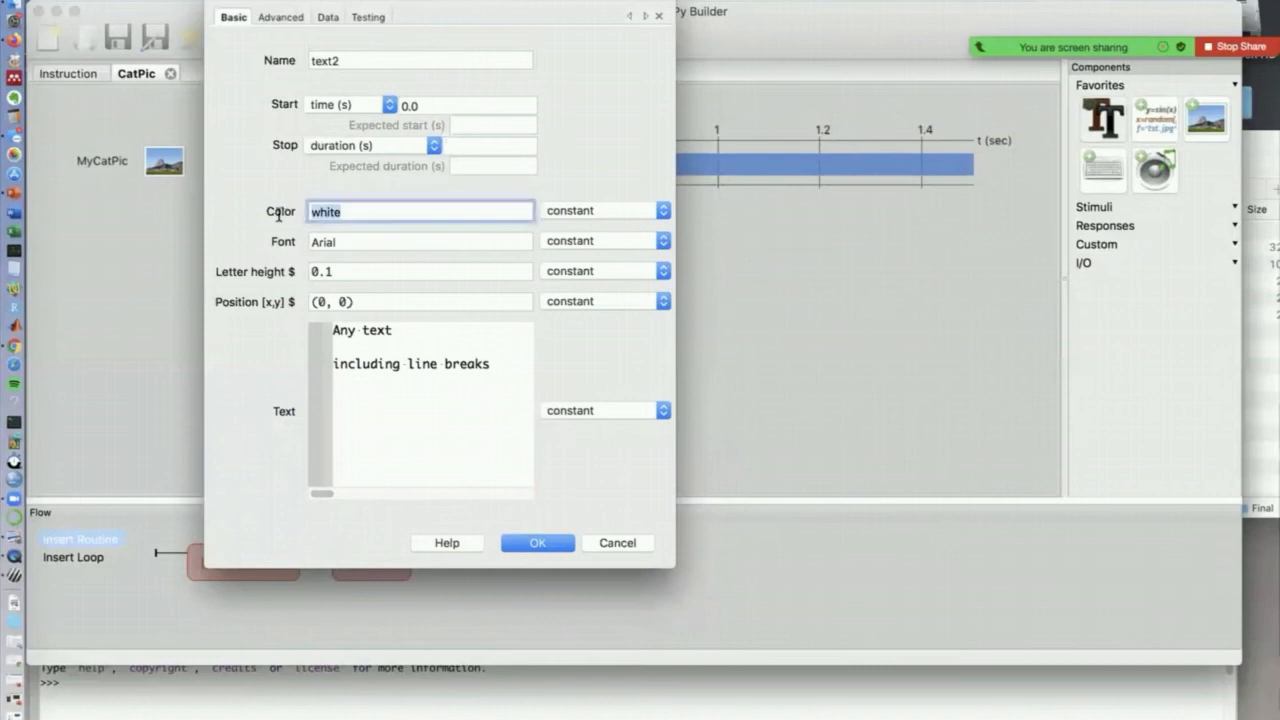
{"action": "type", "text": "black"}
{"action": "left_click", "coordinate": [339, 271]}
{"action": "key", "text": "BackSpace"}
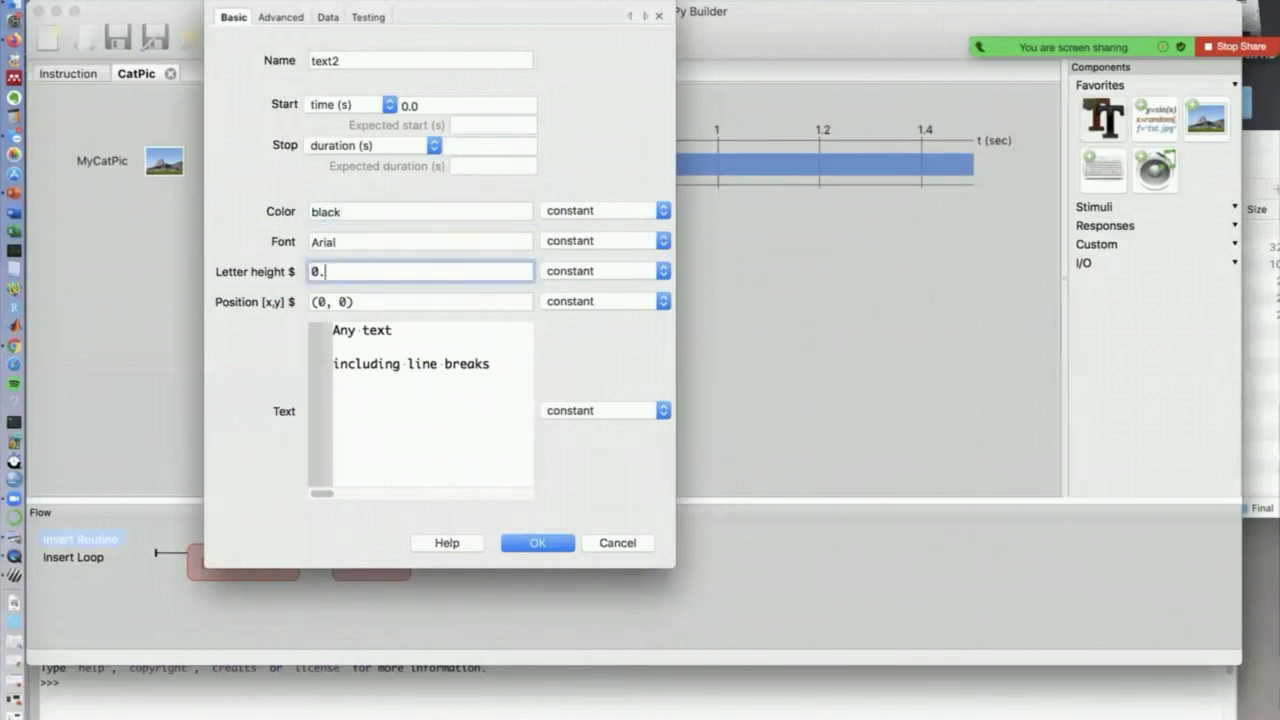
{"action": "type", "text": "06"}
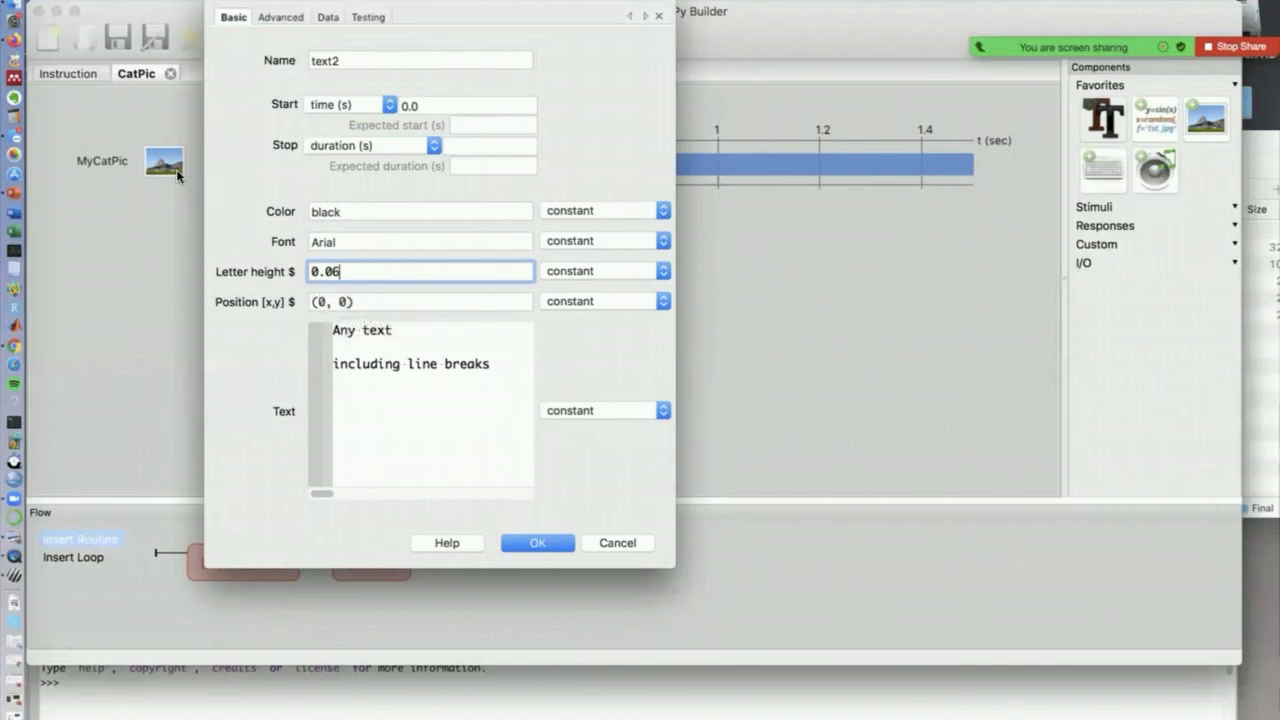
Set the position of text2 to (0, -.7)
{"action": "left_click", "coordinate": [341, 301]}
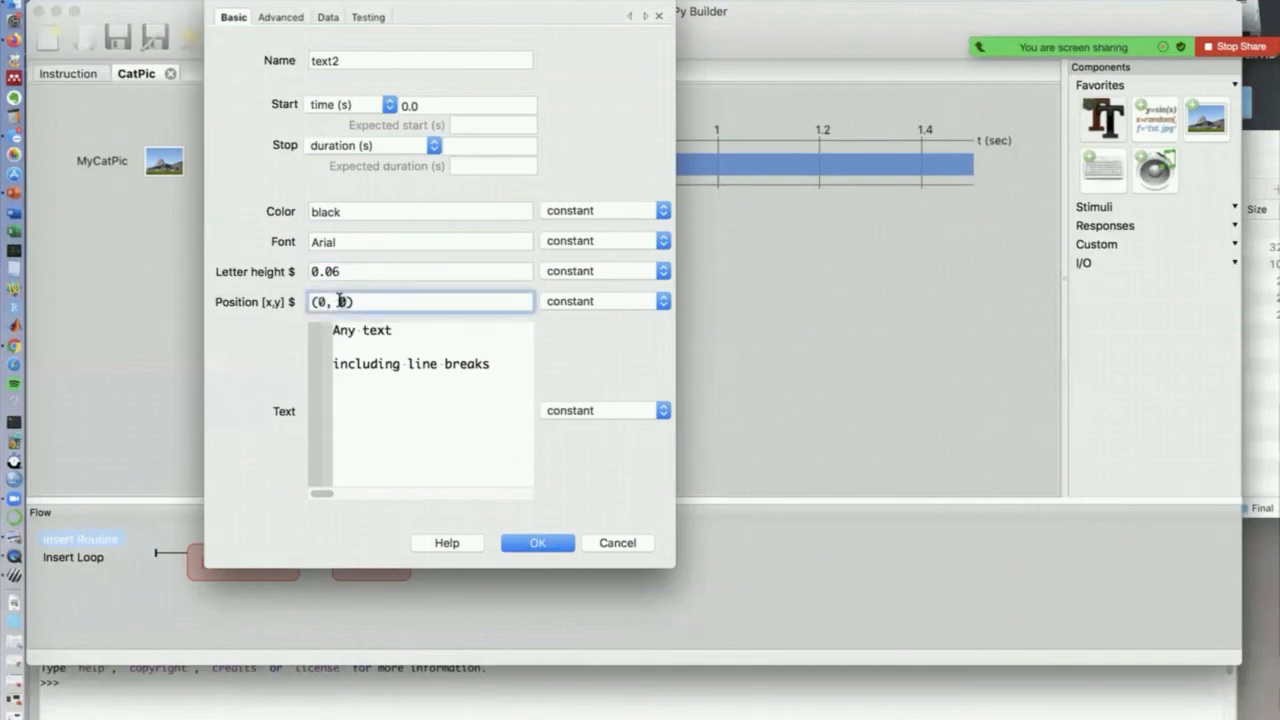
{"action": "key", "text": "BackSpace"}
{"action": "type", "text": "-"}
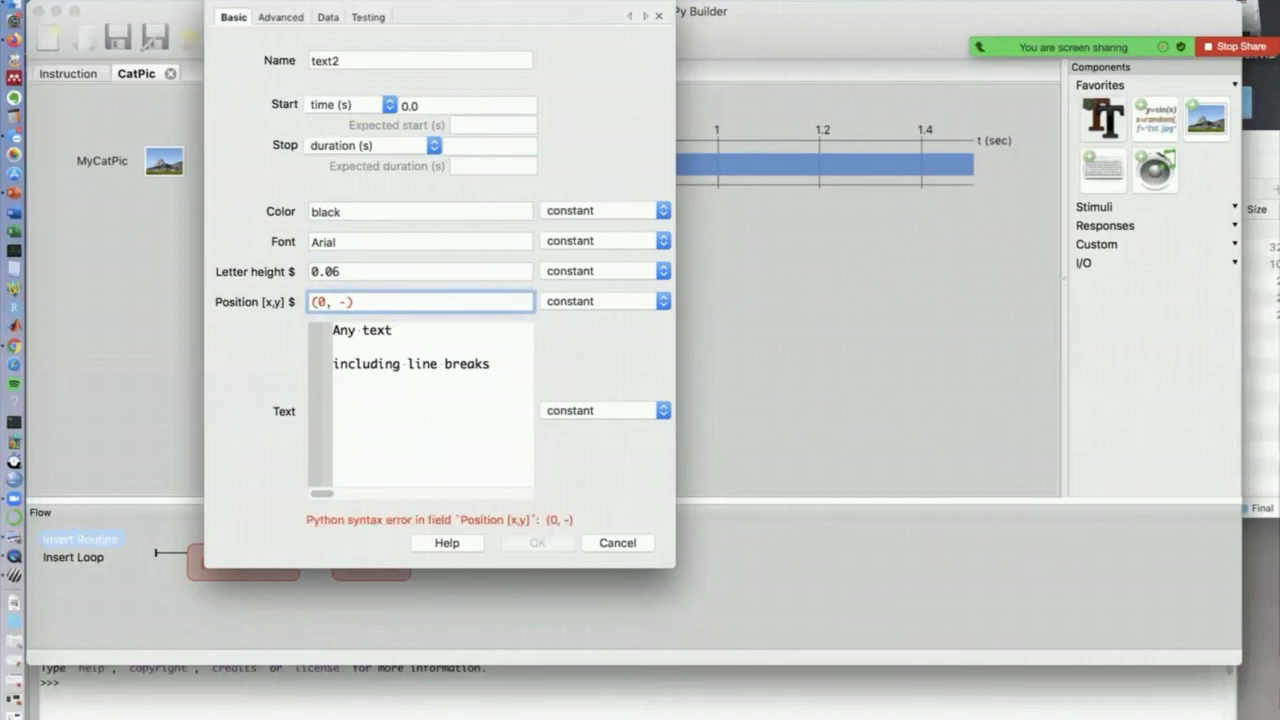
{"action": "type", "text": ".7"}
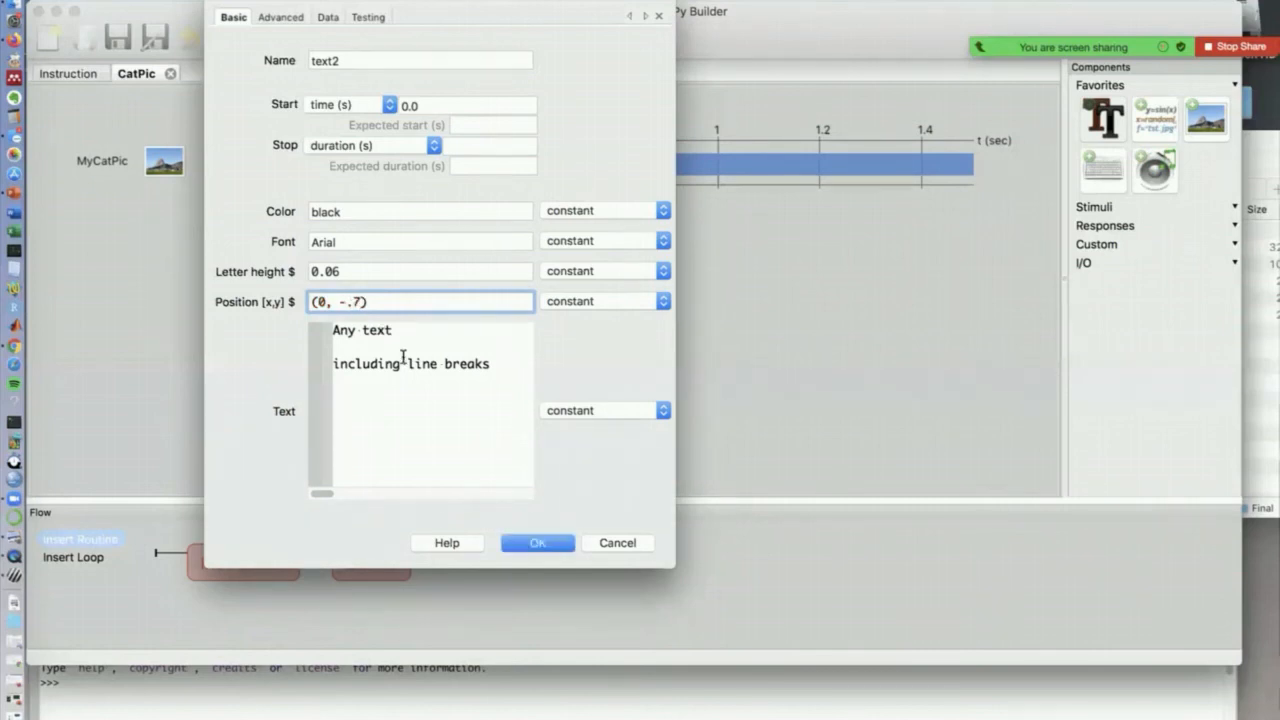
Replace the placeholder text of text2 with 'press x' and accept the component
{"action": "left_click_drag", "start_coordinate": [497, 364], "coordinate": [309, 330]}
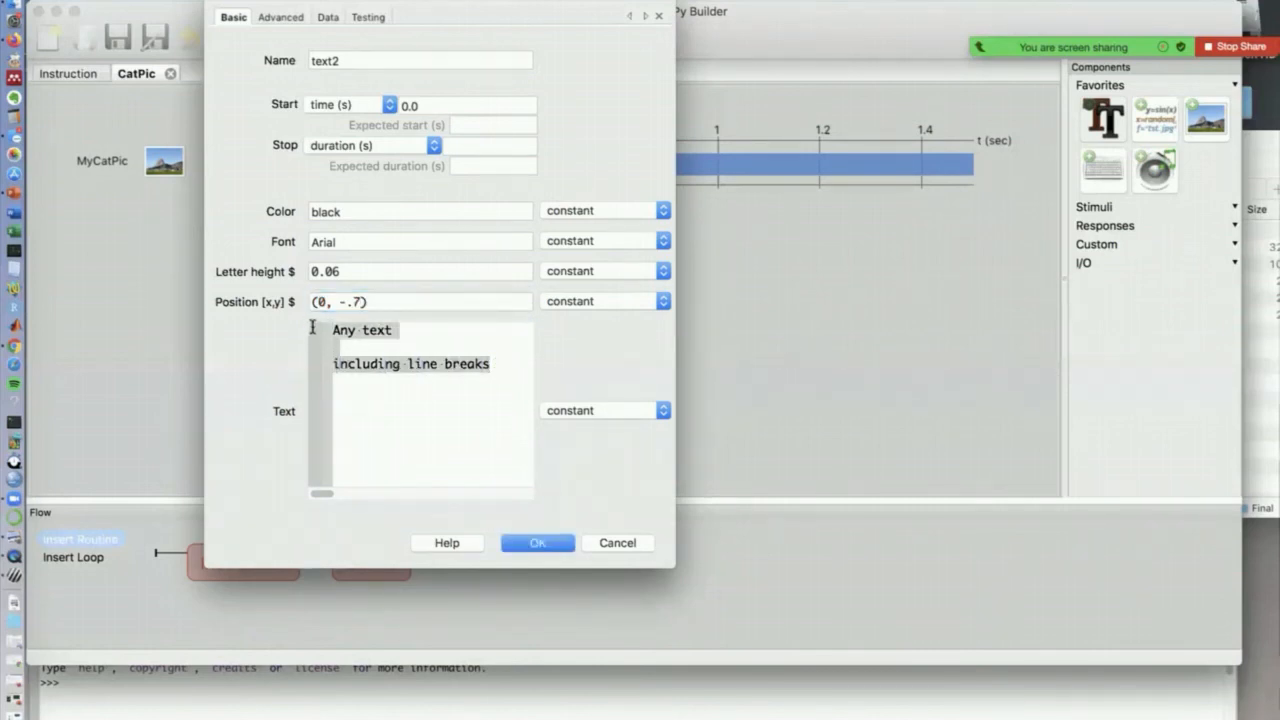
{"action": "key", "text": "BackSpace"}
{"action": "type", "text": "press "}
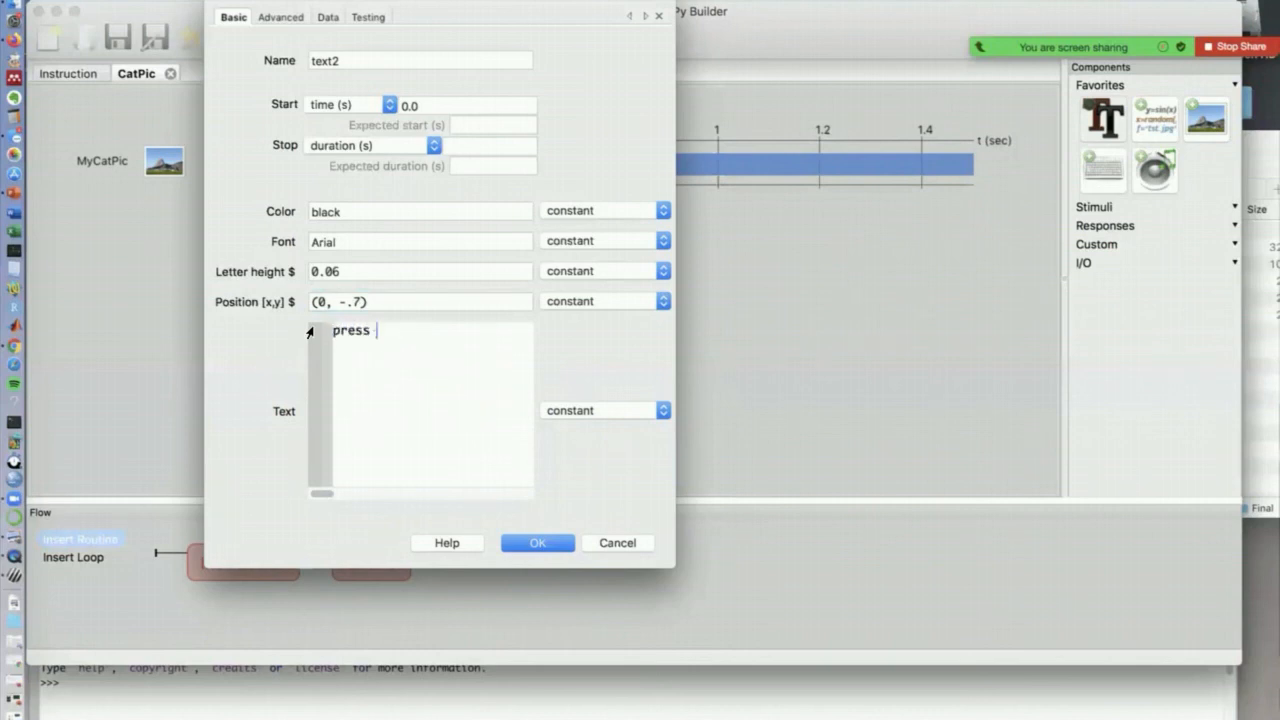
{"action": "type", "text": "x"}
{"action": "left_click", "coordinate": [538, 543]}
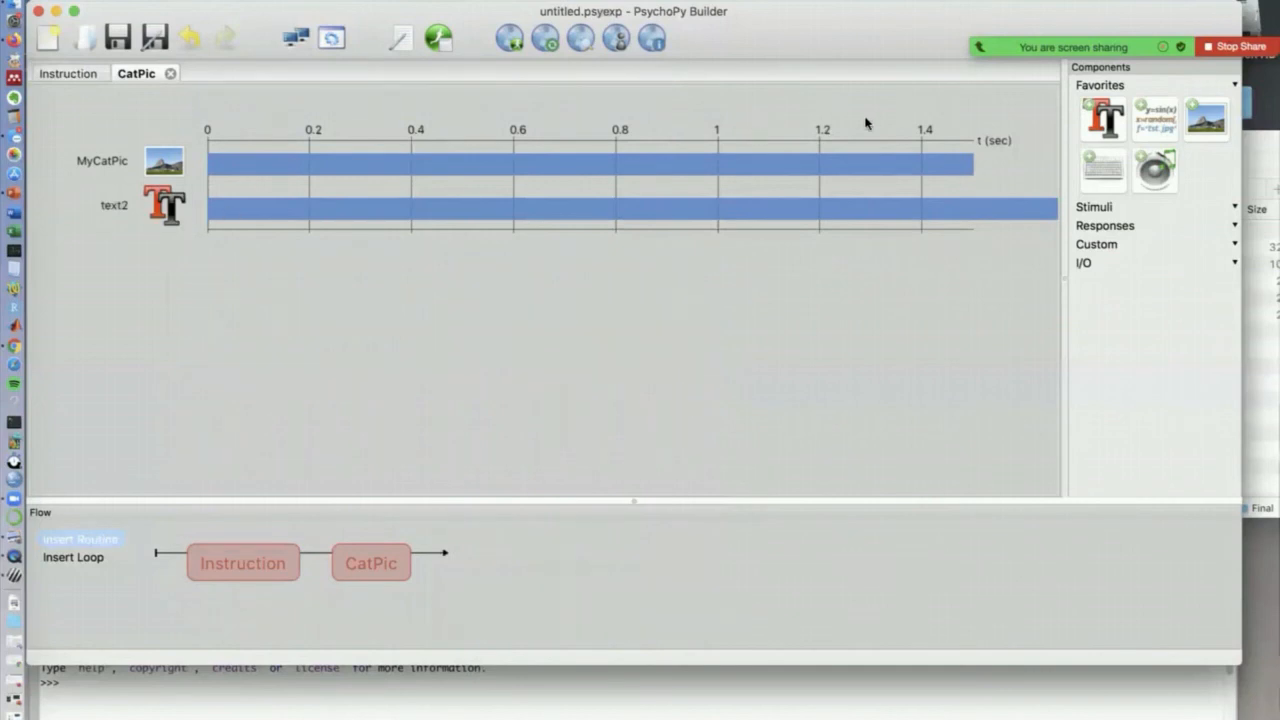
Add a keyboard response component to the CatPic routine and restrict its allowed keys to 'x'
{"action": "left_click", "coordinate": [1106, 173]}
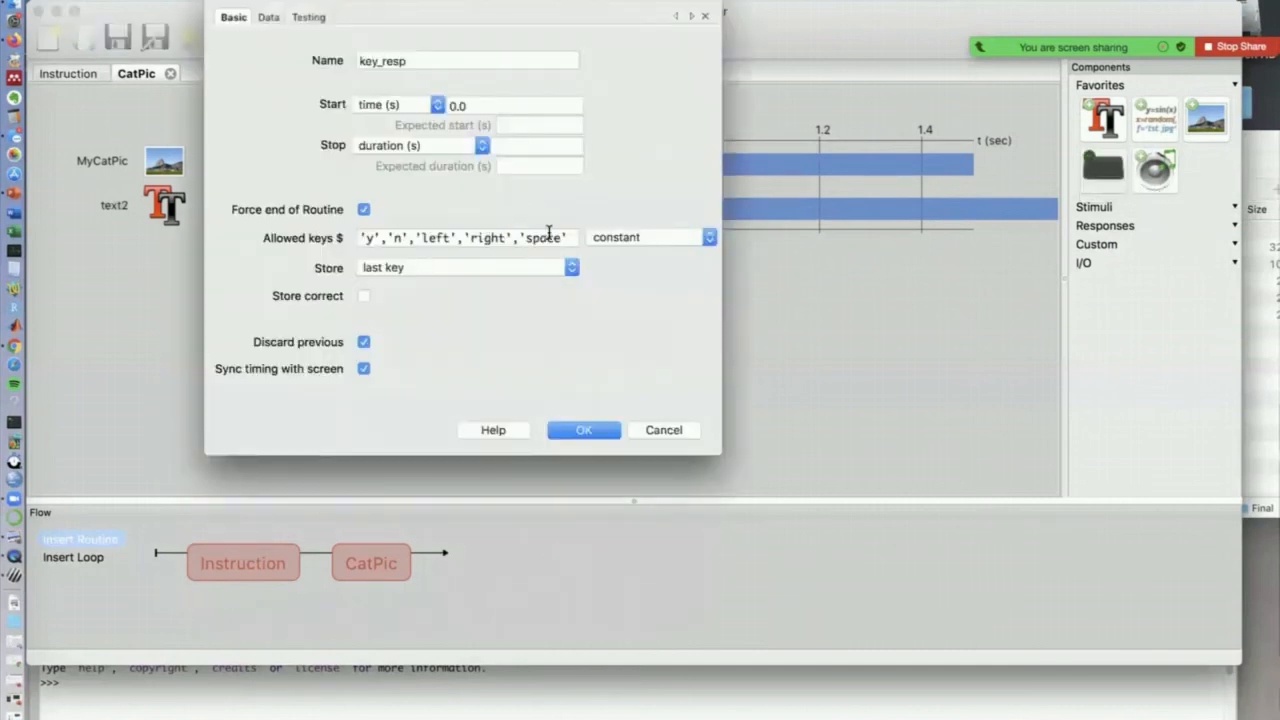
{"action": "left_click_drag", "start_coordinate": [571, 237], "coordinate": [380, 236]}
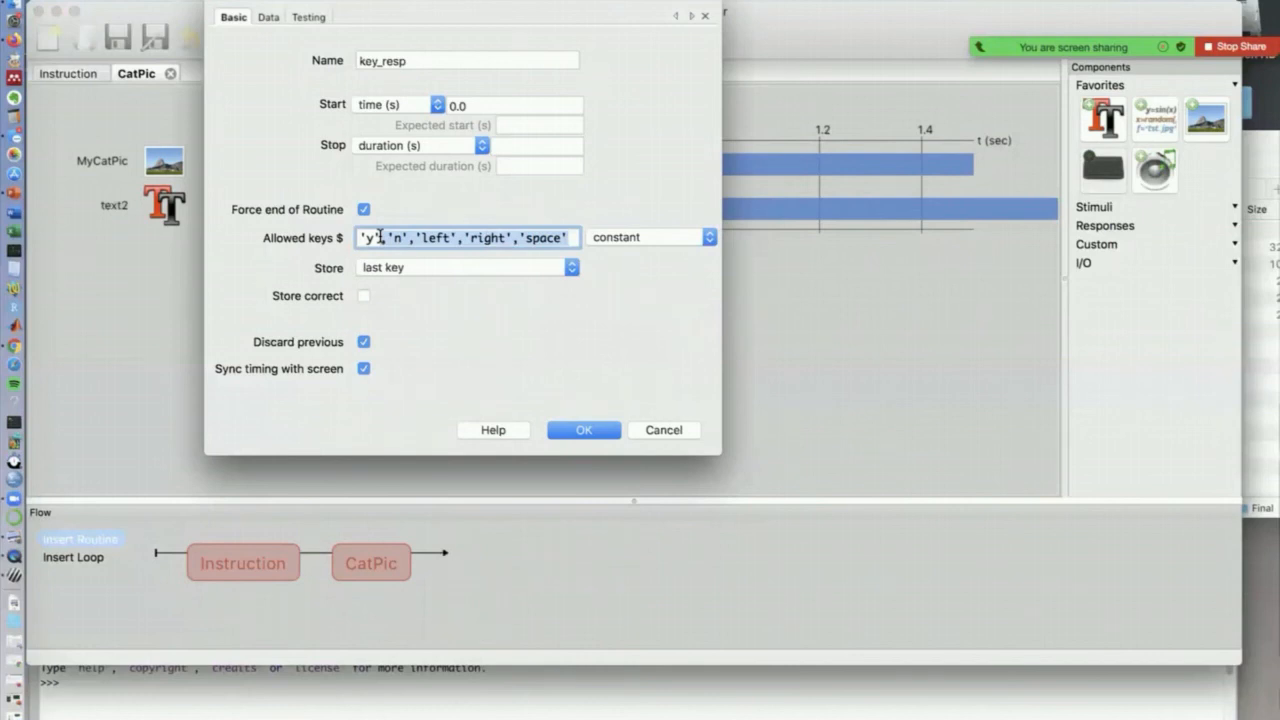
{"action": "key", "text": "BackSpace"}
{"action": "key", "text": "BackSpace"}
{"action": "type", "text": "x"}
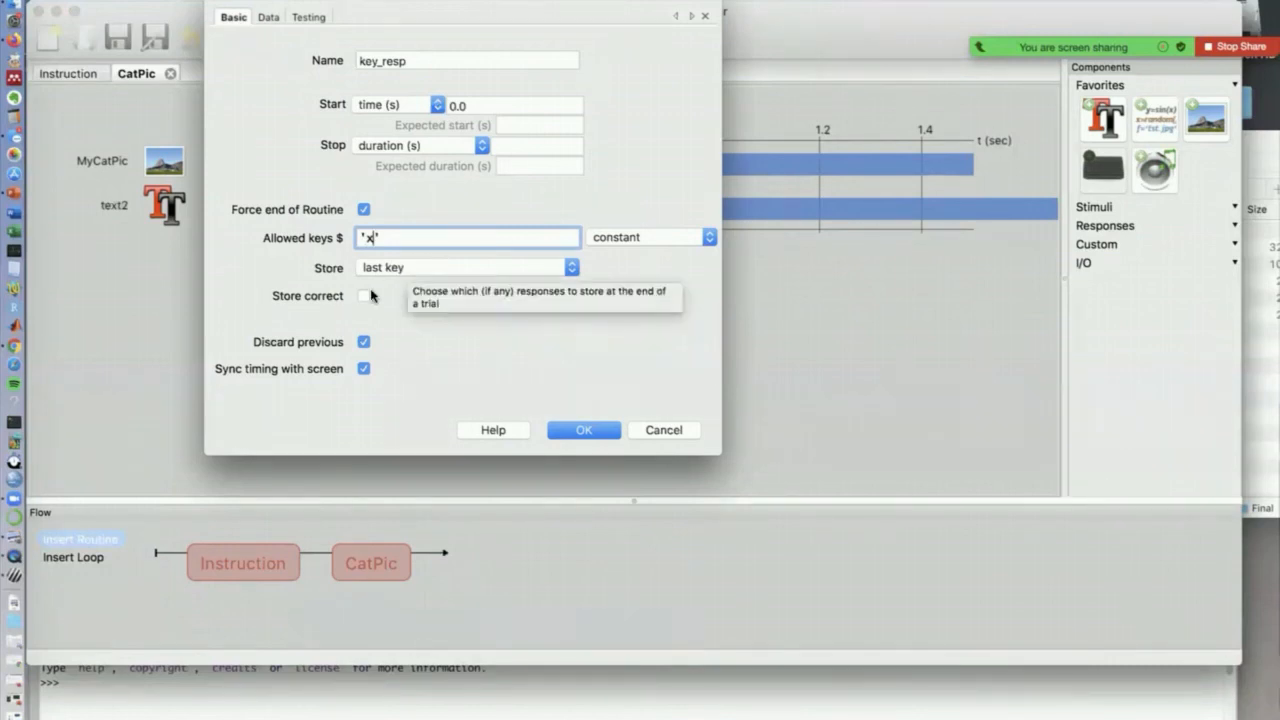
Name the keyboard component CatPicPress
{"action": "left_click_drag", "start_coordinate": [413, 61], "coordinate": [346, 61]}
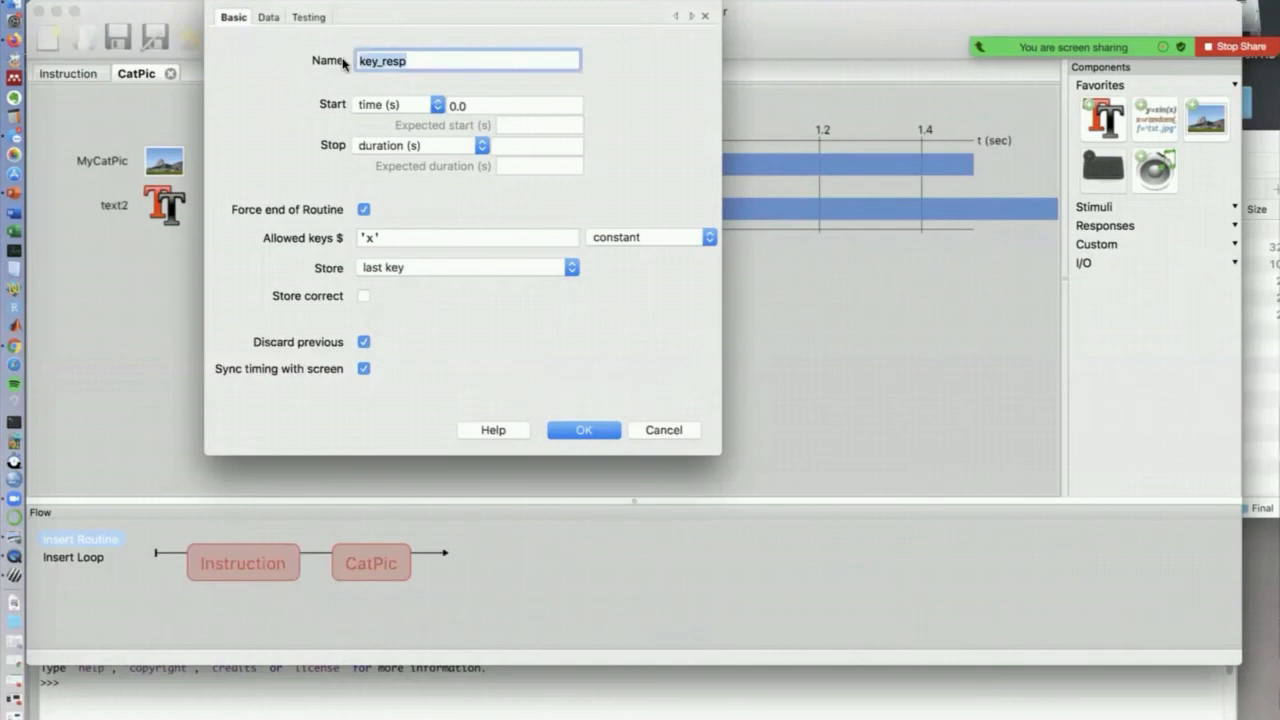
{"action": "type", "text": "CatPic"}
{"action": "type", "text": "{Press"}
{"action": "key", "text": "BackSpace"}
{"action": "key", "text": "BackSpace"}
{"action": "key", "text": "BackSpace"}
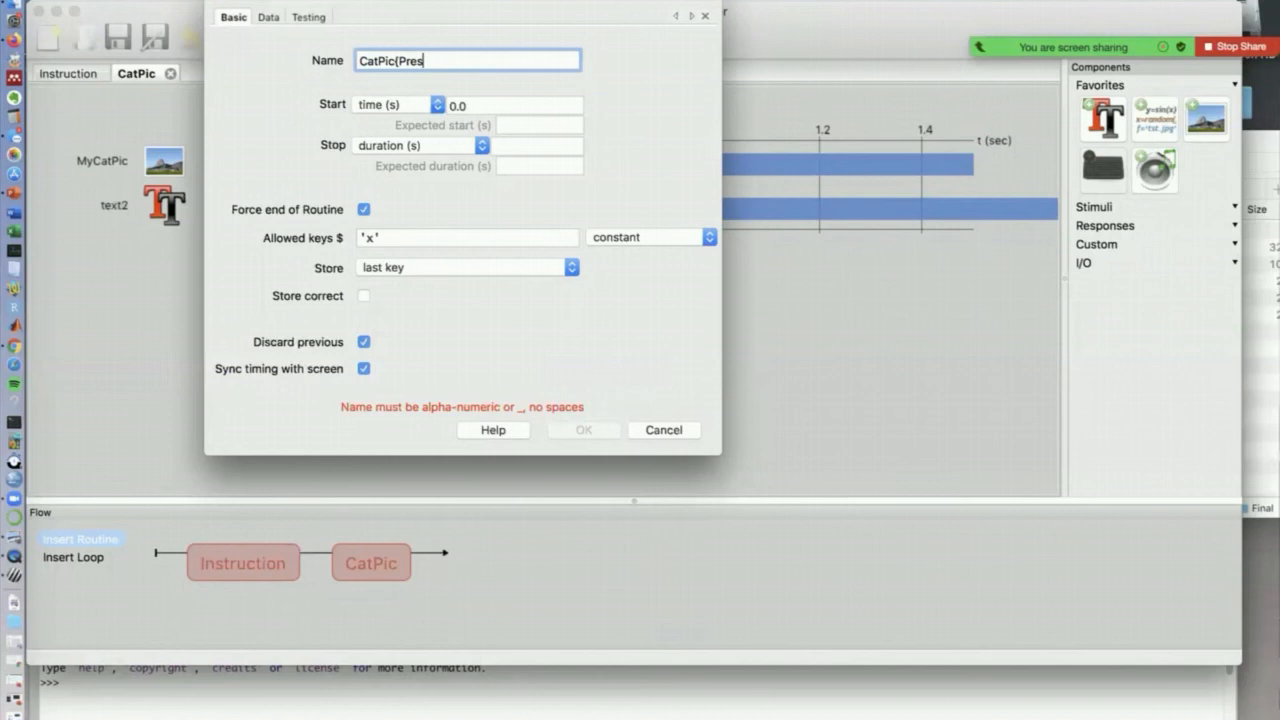
{"action": "key", "text": "BackSpace"}
{"action": "key", "text": "BackSpace"}
{"action": "key", "text": "BackSpace"}
{"action": "type", "text": "Press"}
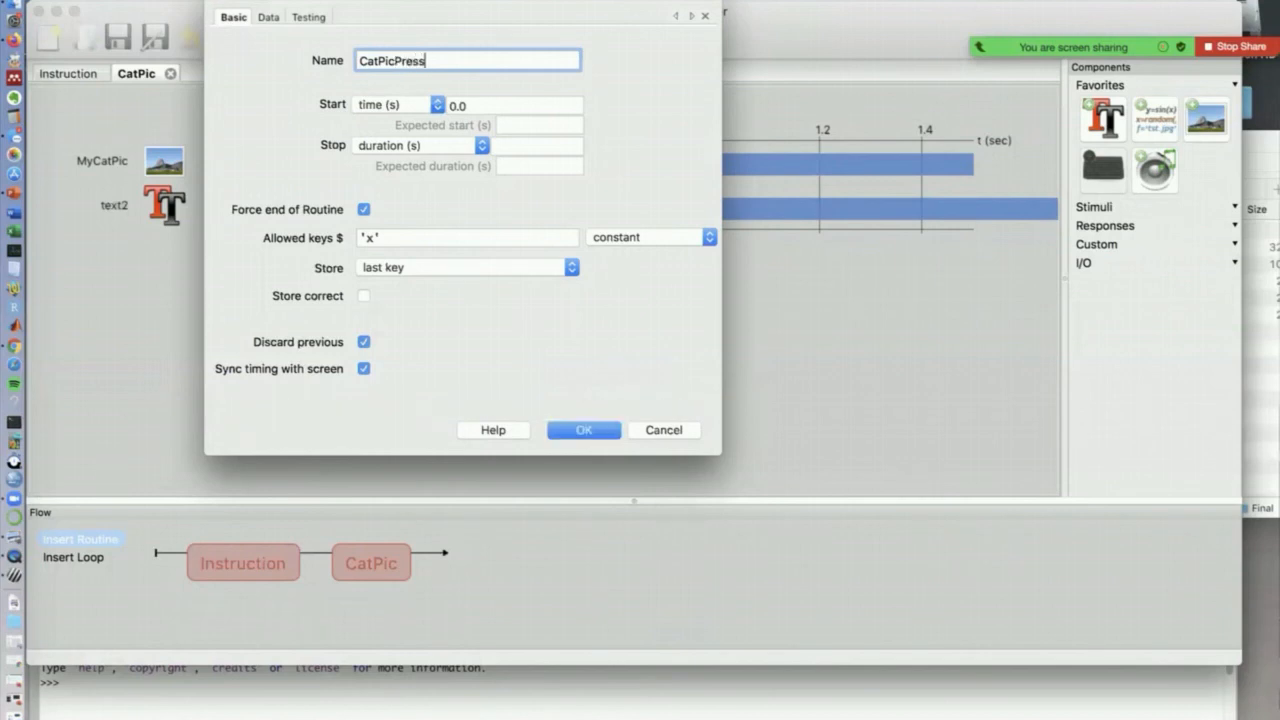
Disable saving of onset/offset times for CatPicPress and accept the keyboard component
{"action": "left_click", "coordinate": [268, 17]}
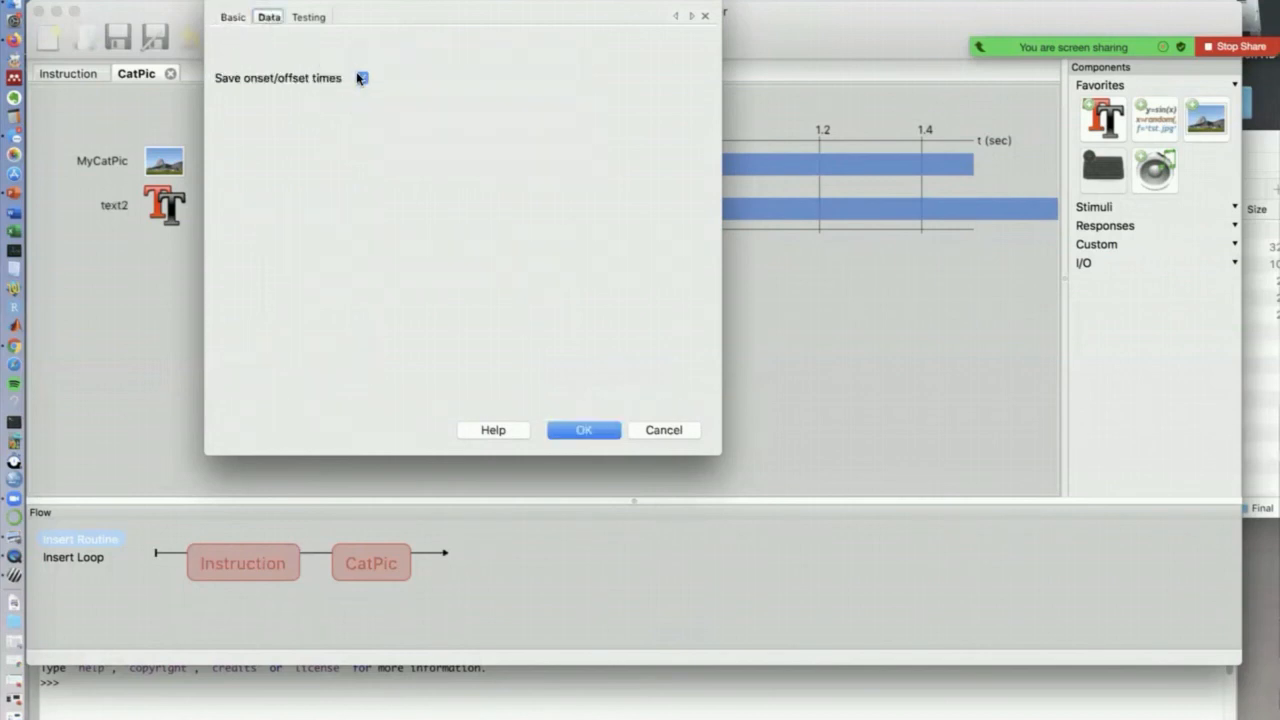
{"action": "left_click", "coordinate": [360, 78]}
{"action": "left_click", "coordinate": [581, 430]}
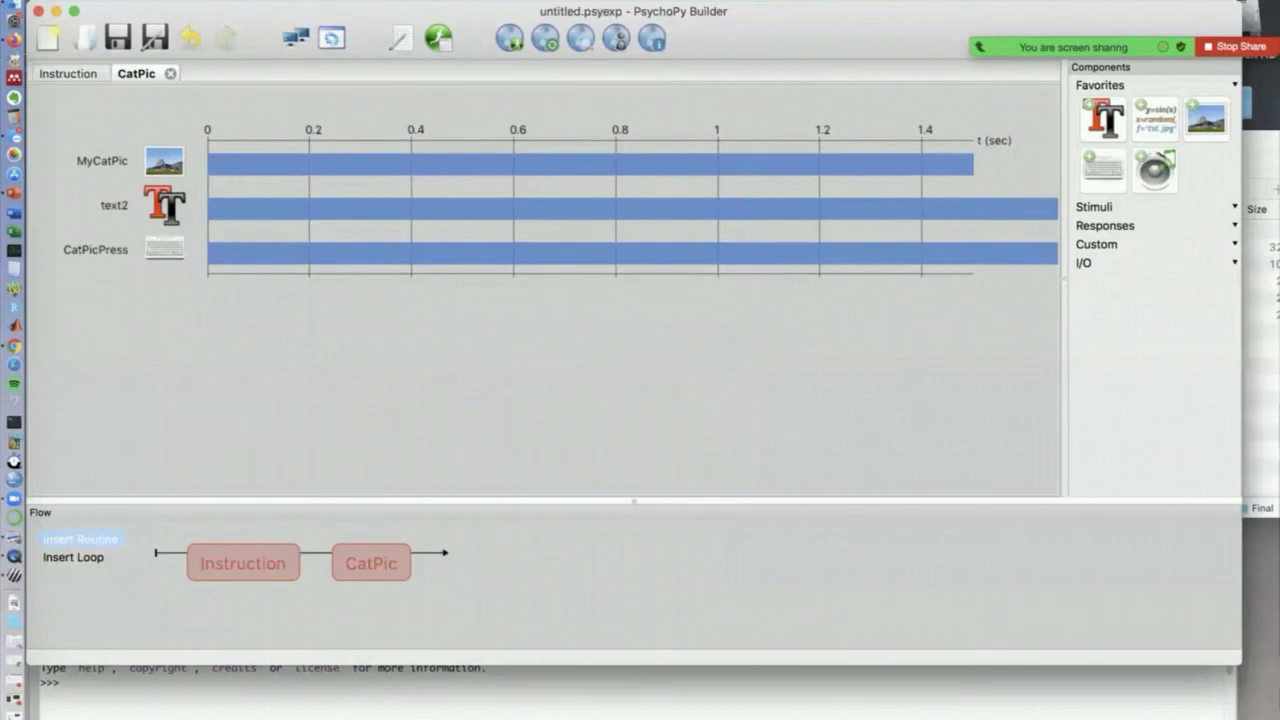
Start saving the experiment to a file and go to the Tasks_PsychoPy folder inside the lab's Dropbox folder
{"action": "left_click", "coordinate": [138, 0]}
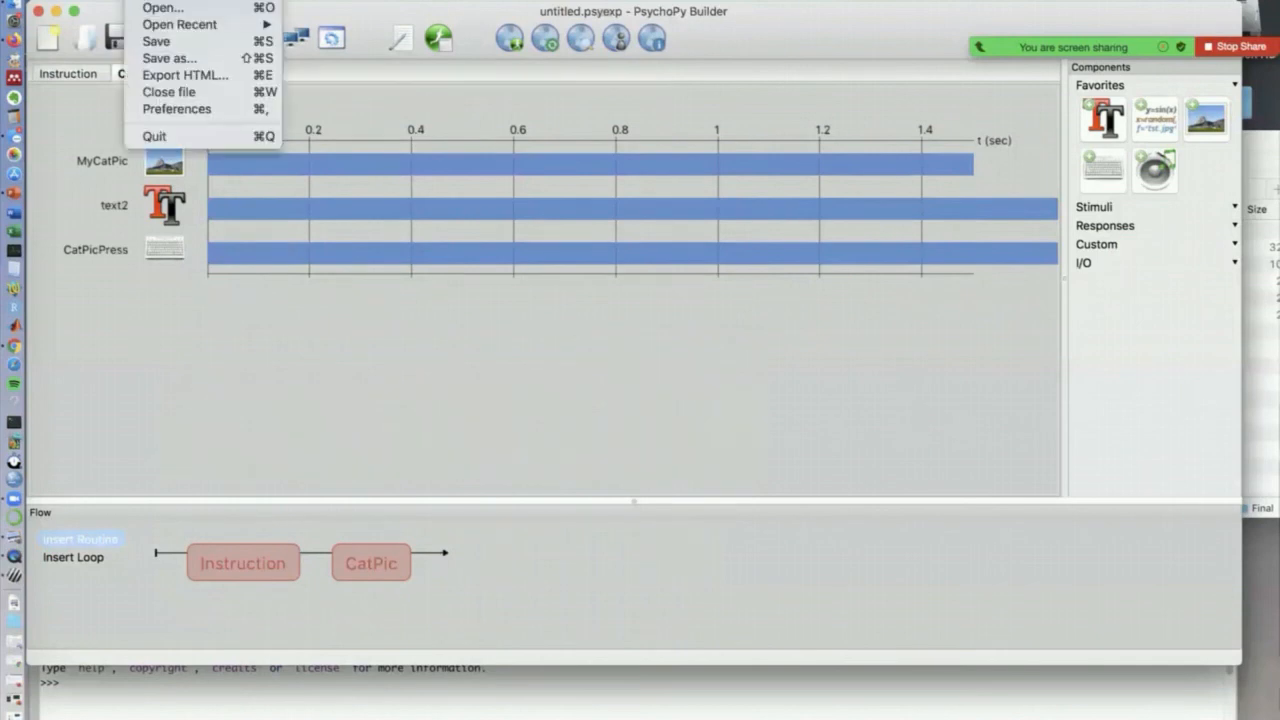
{"action": "left_click", "coordinate": [174, 49]}
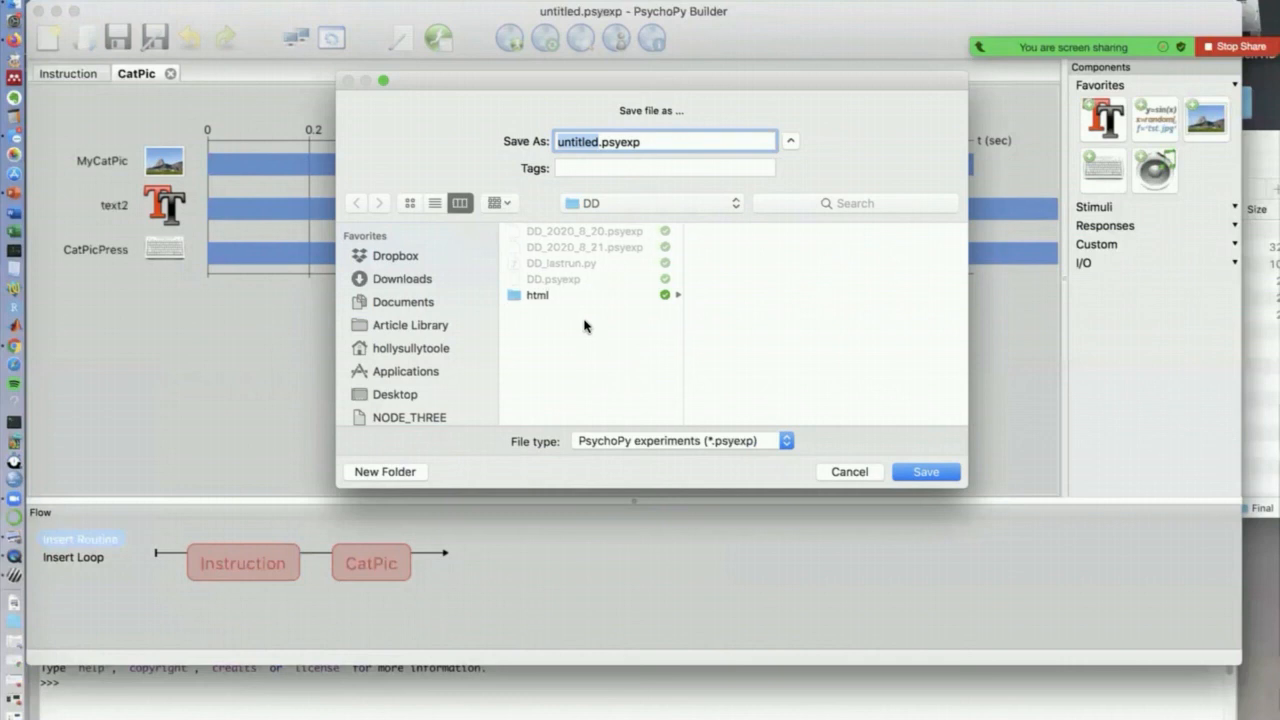
{"action": "left_click", "coordinate": [414, 257]}
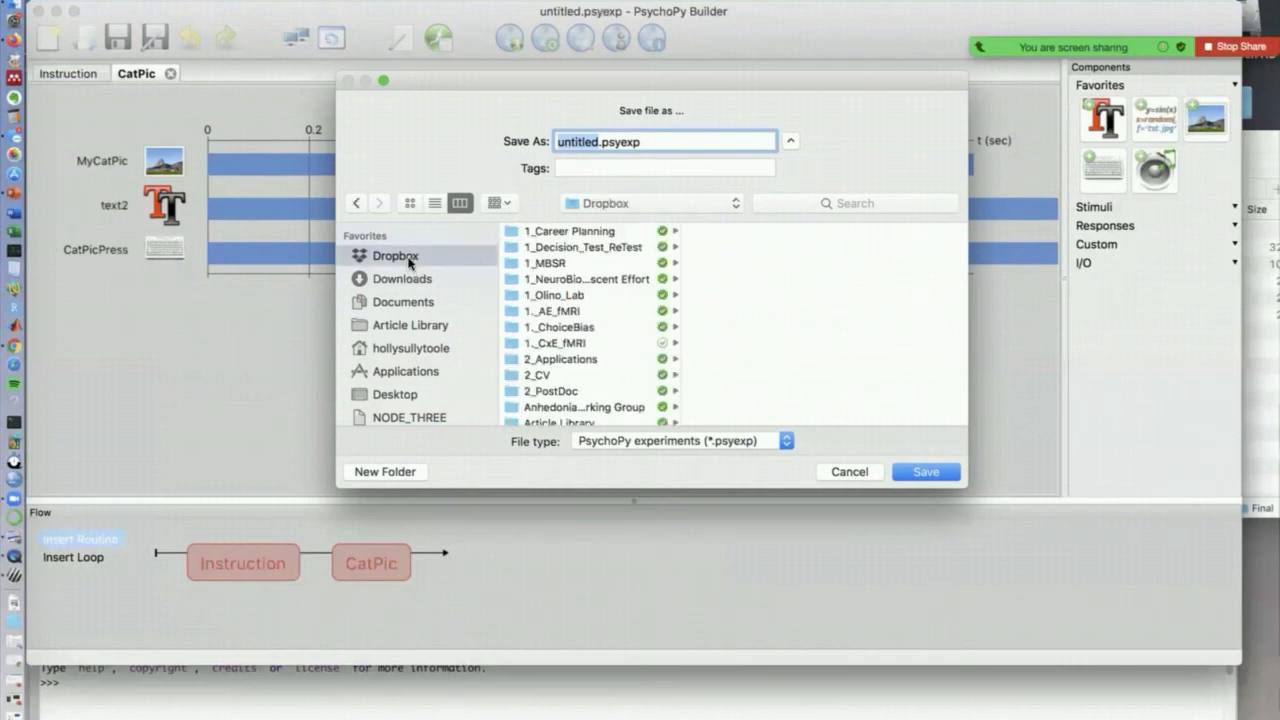
{"action": "left_click", "coordinate": [567, 296]}
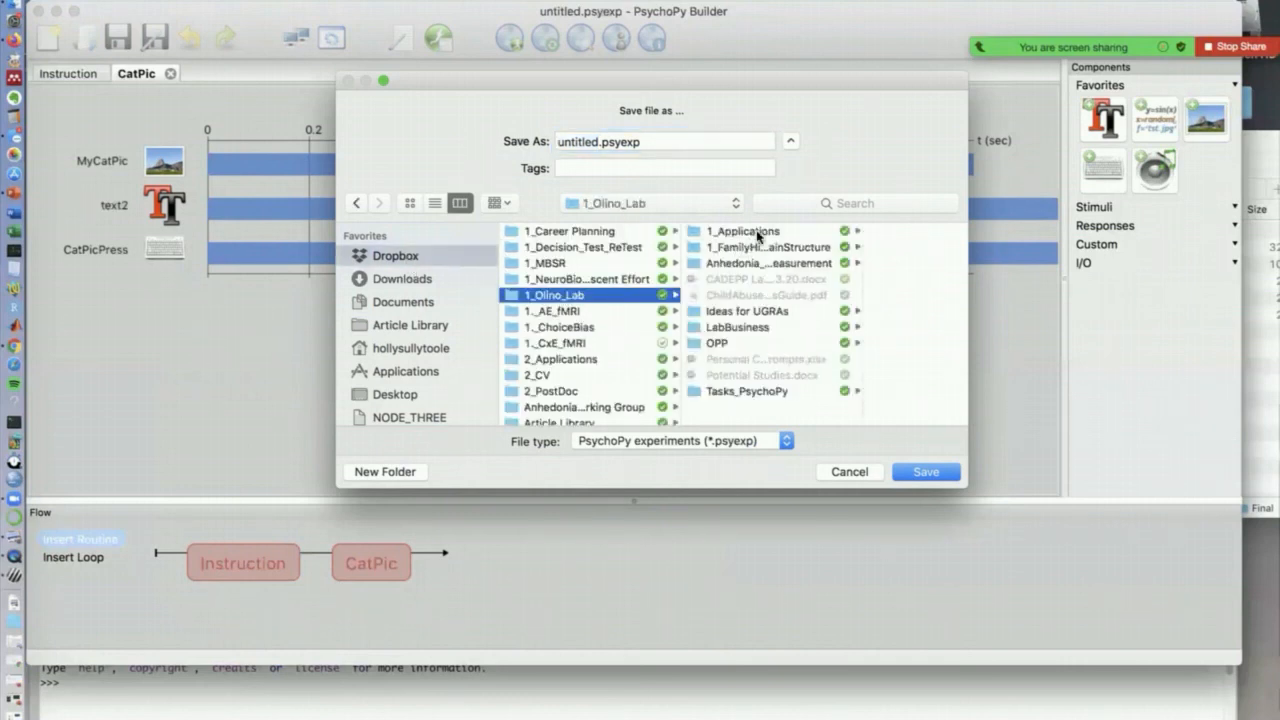
{"action": "left_click", "coordinate": [750, 392]}
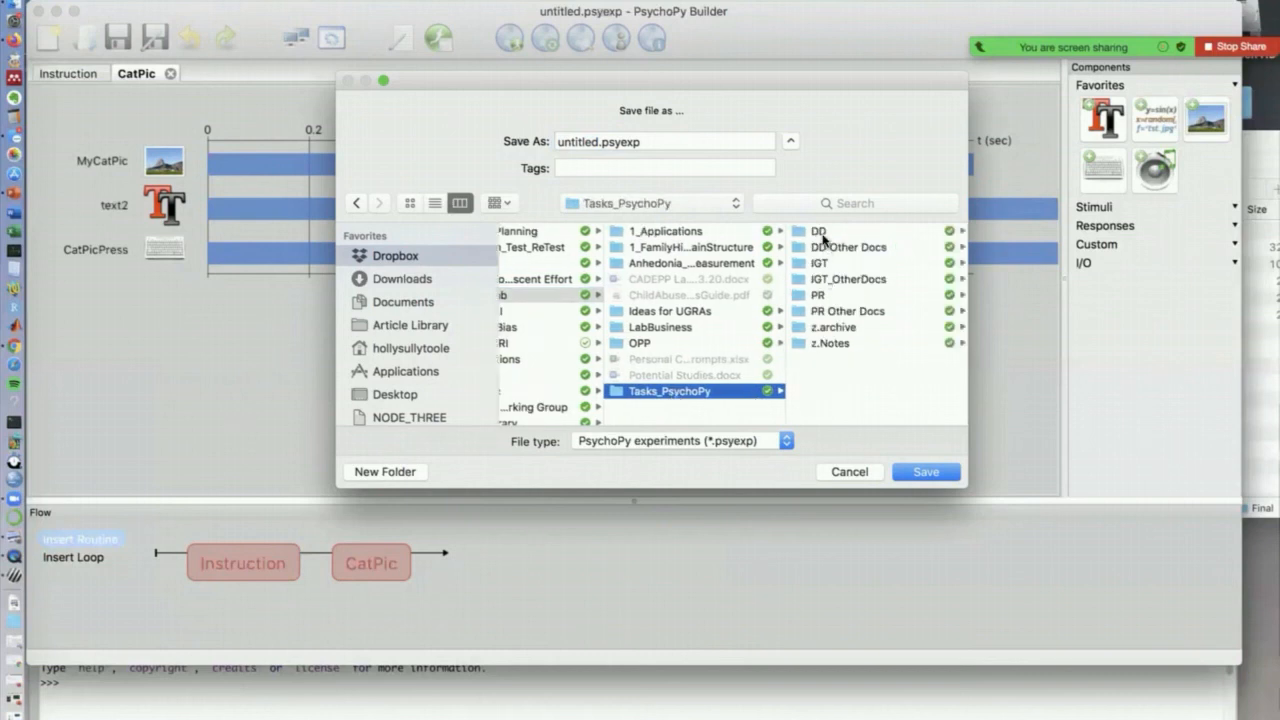
Create a new folder named CatTask inside Tasks_PsychoPy
{"action": "left_click", "coordinate": [388, 473]}
{"action": "type", "text": "Ca"}
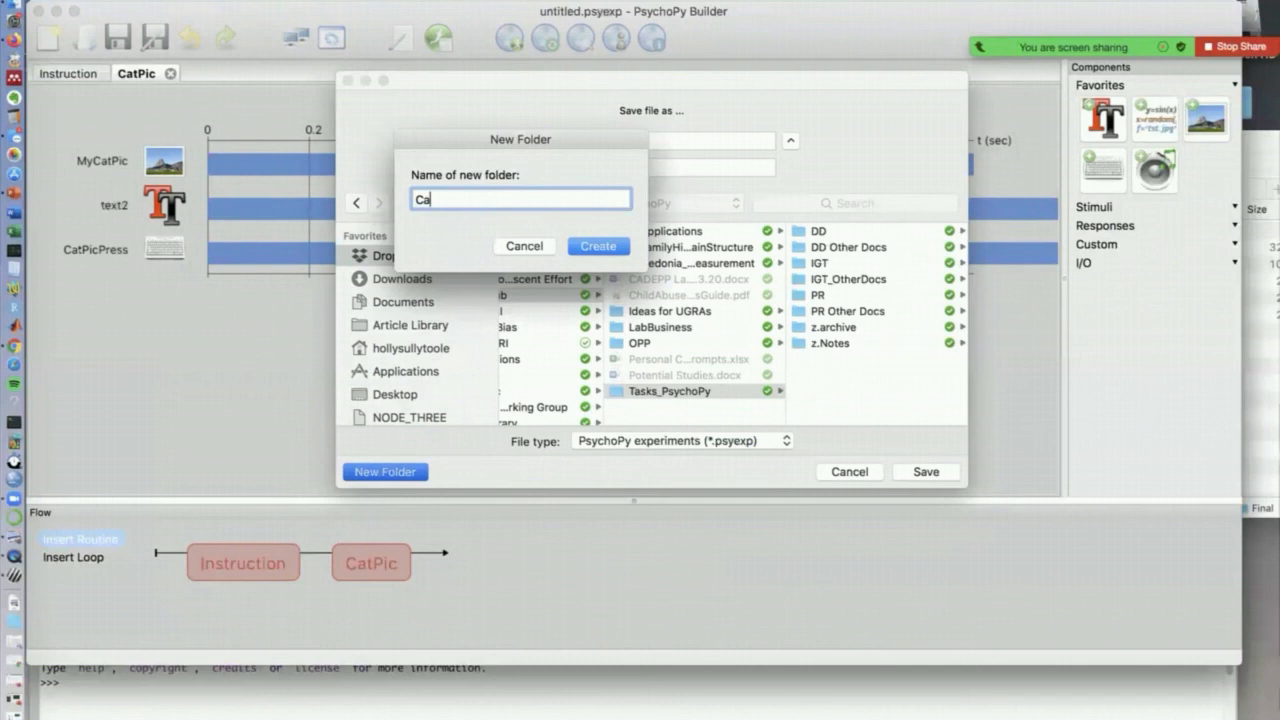
{"action": "type", "text": "tTask"}
{"action": "left_click", "coordinate": [600, 247]}
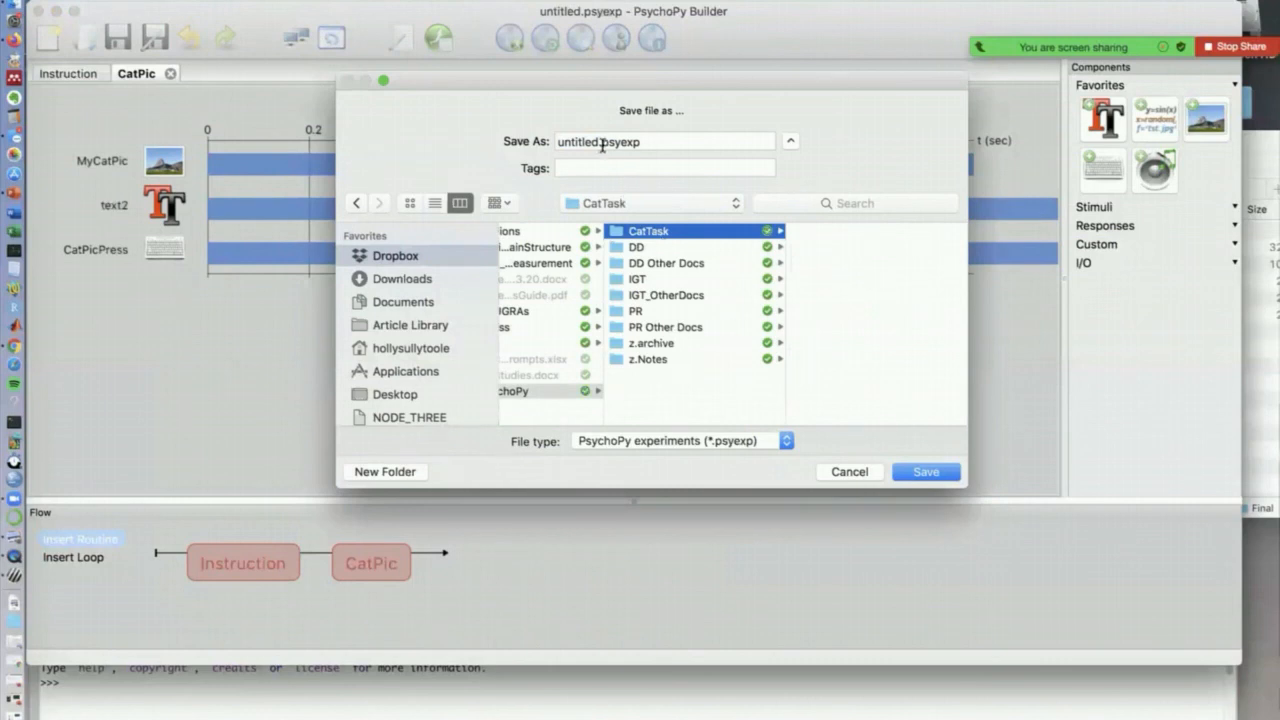
Name the experiment file CatTask.psyexp and save it in the CatTask folder
{"action": "left_click_drag", "start_coordinate": [598, 142], "coordinate": [514, 147]}
{"action": "type", "text": "Cat"}
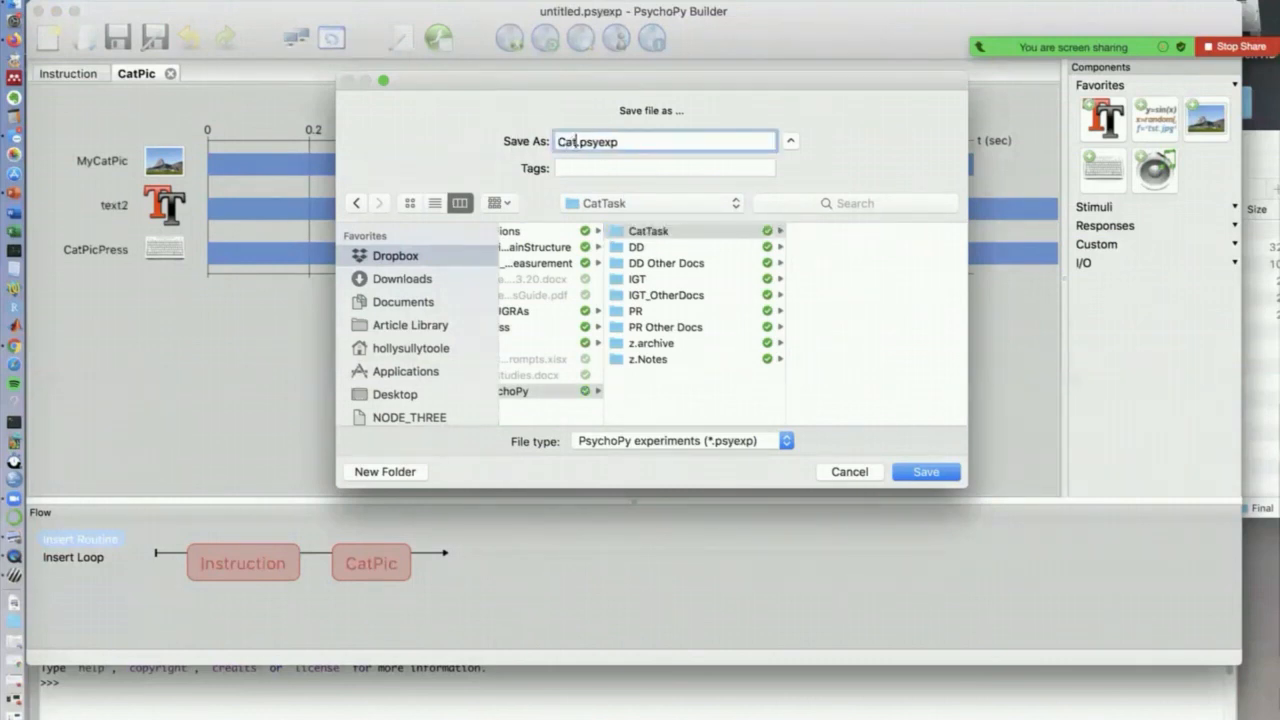
{"action": "type", "text": "Task"}
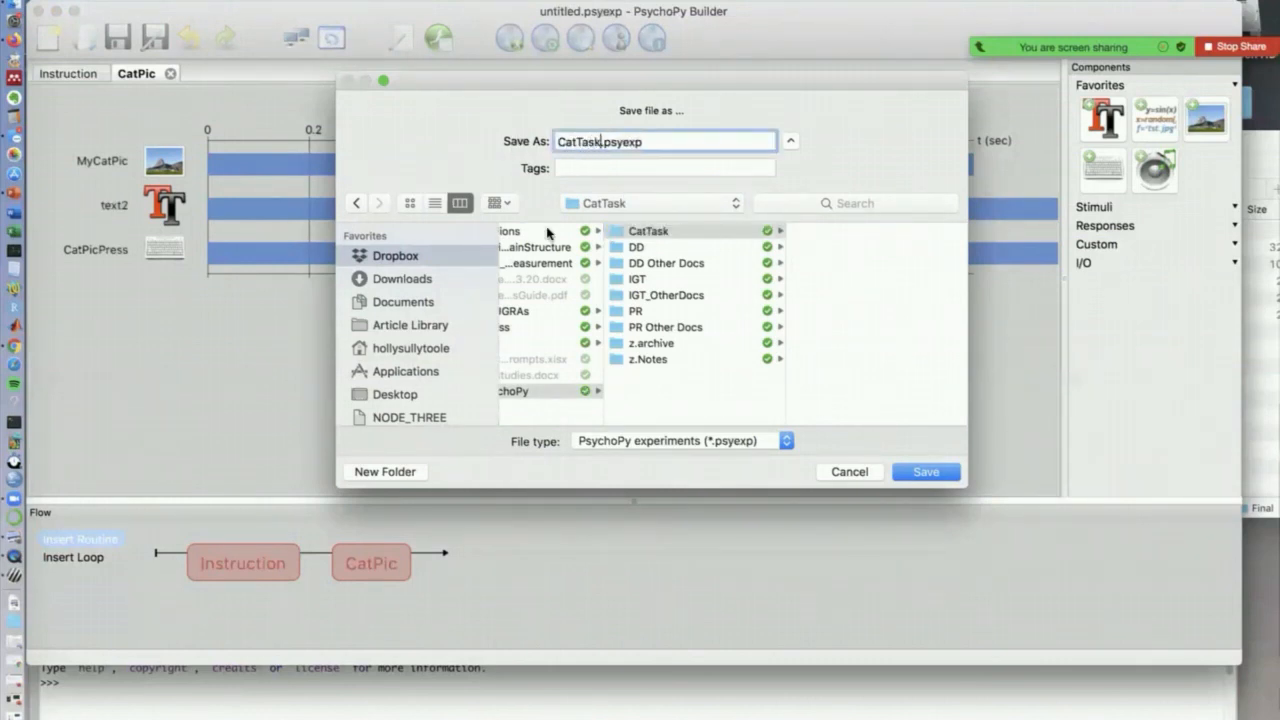
{"action": "left_click", "coordinate": [946, 470]}
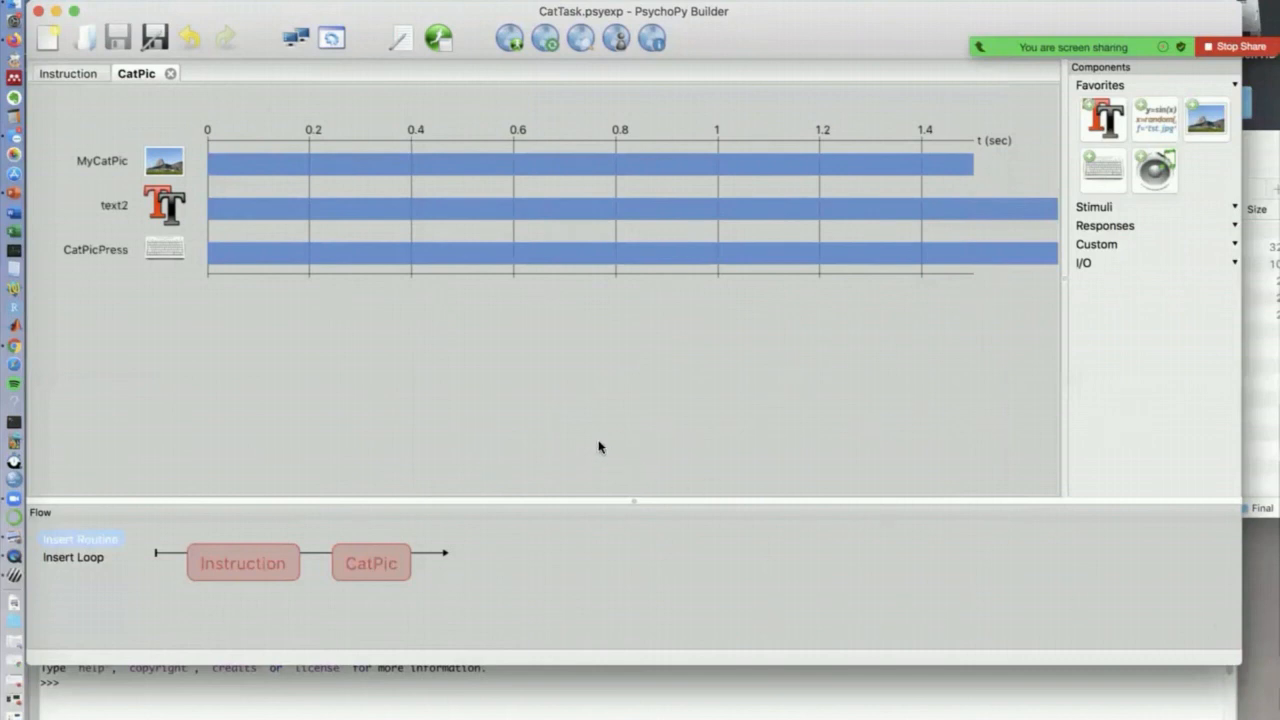
Check the image file name specified in the MyCatPic component's properties
{"action": "left_click", "coordinate": [148, 160]}
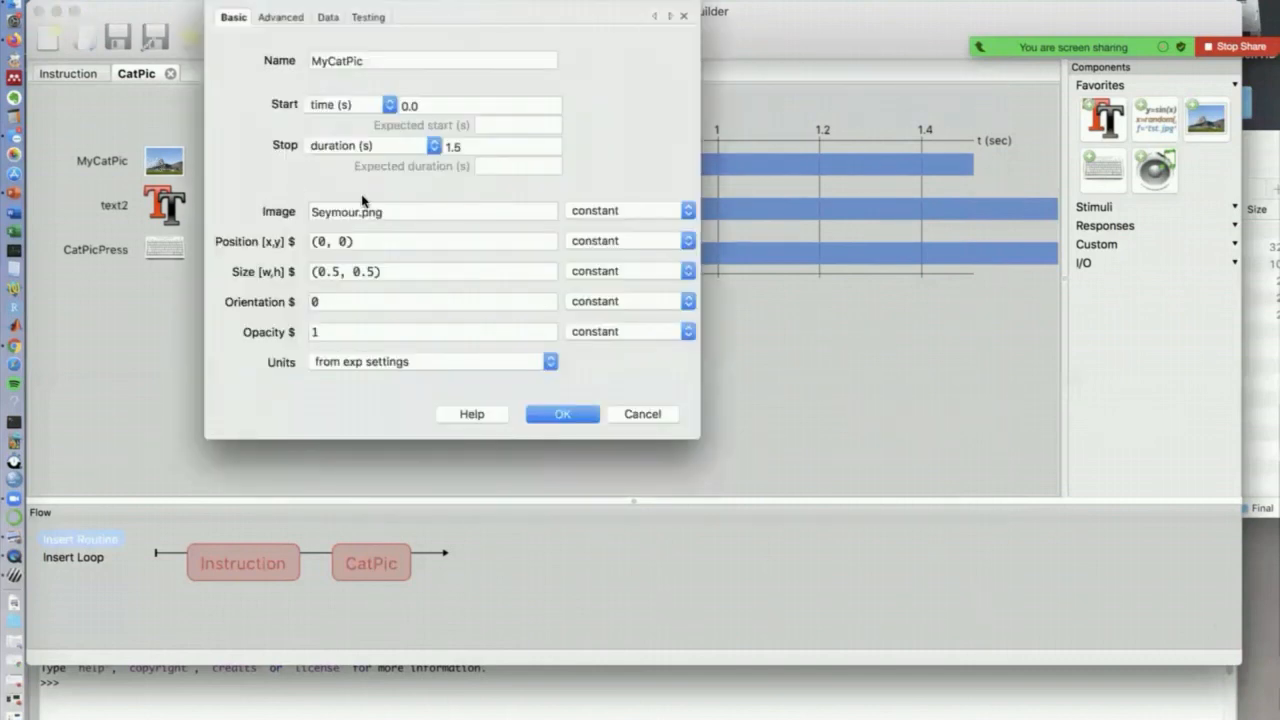
{"action": "left_click", "coordinate": [344, 213]}
{"action": "double_click", "coordinate": [344, 213]}
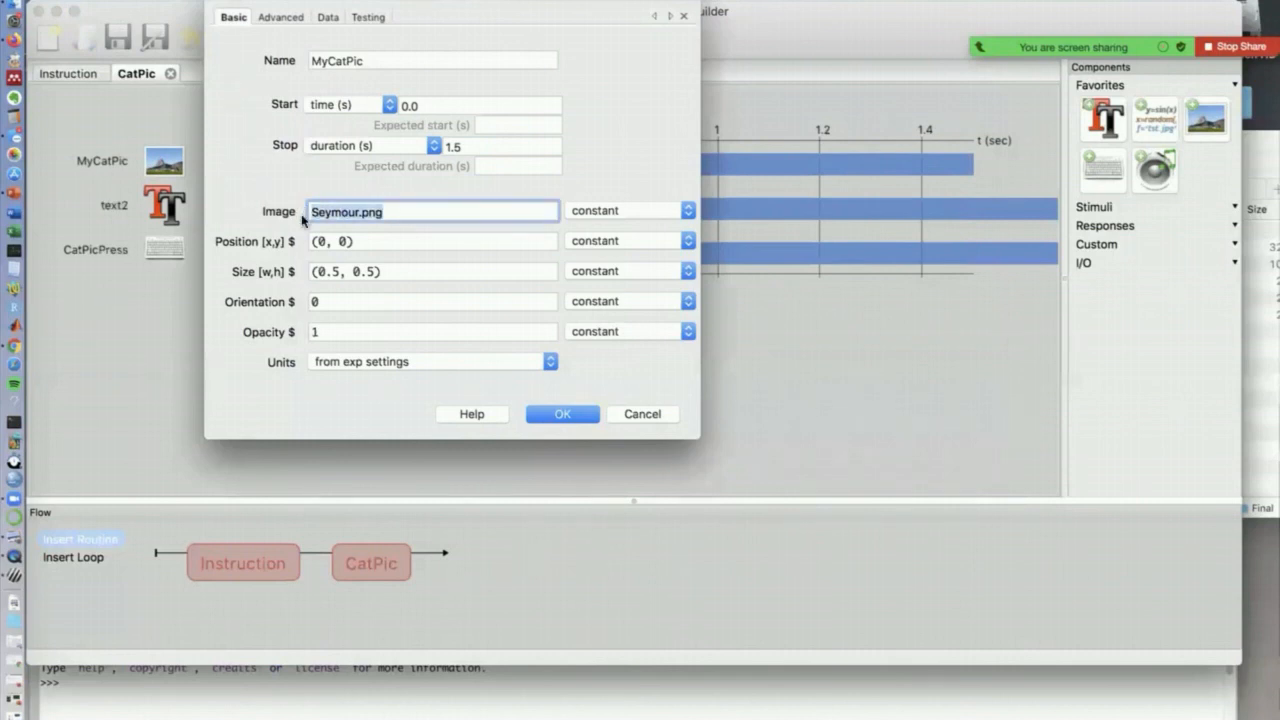
{"action": "left_click", "coordinate": [549, 414]}
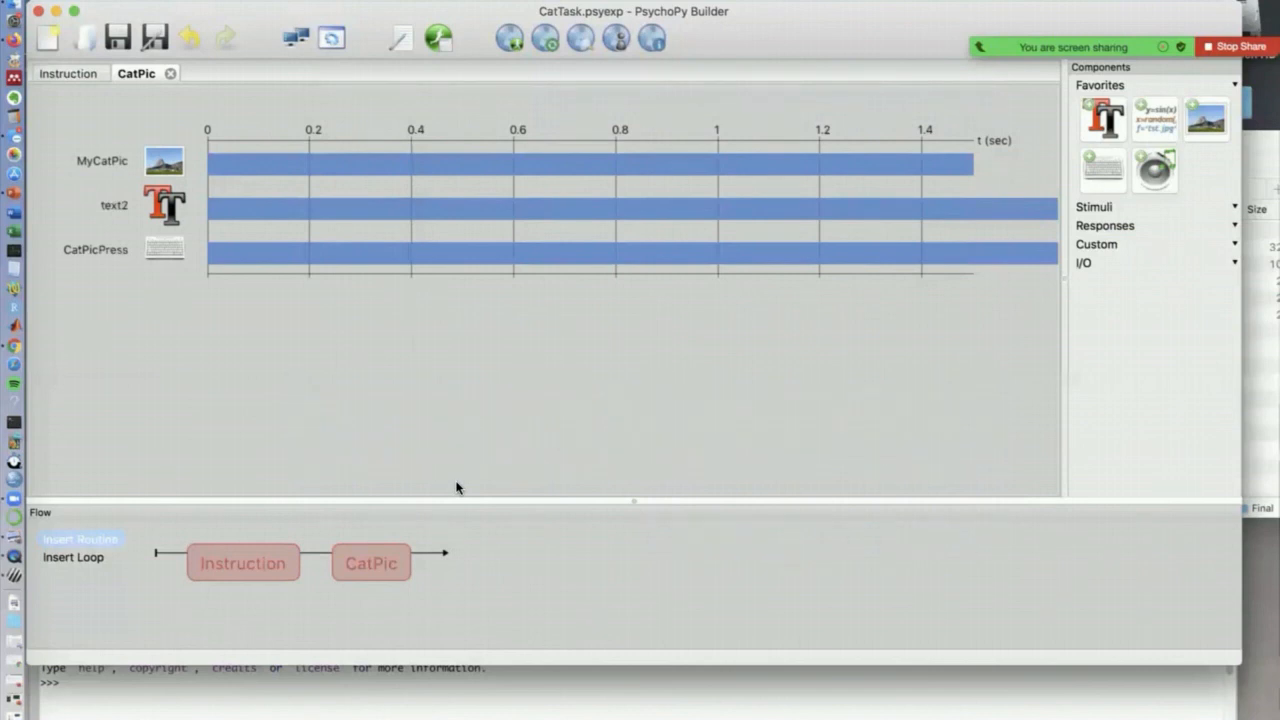
Insert a loop in the flow that starts before the Instruction routine and ends after CatPic
{"action": "left_click", "coordinate": [92, 560]}
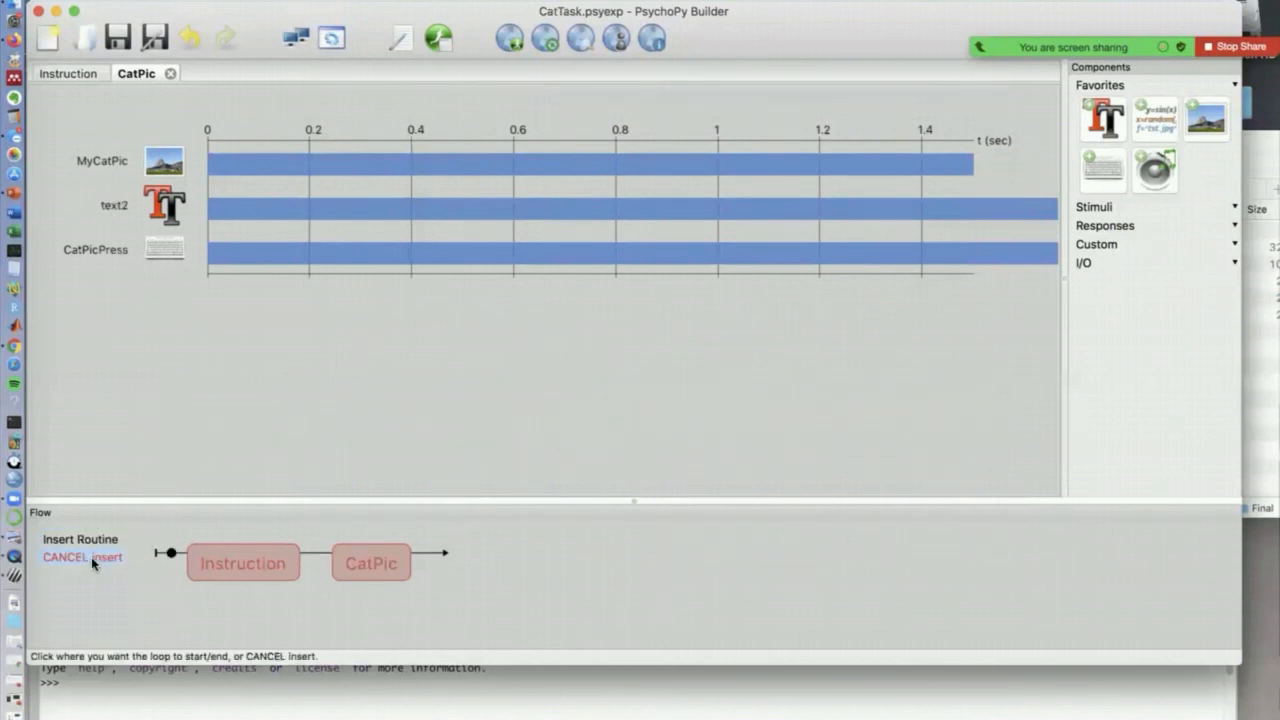
{"action": "left_click", "coordinate": [170, 553]}
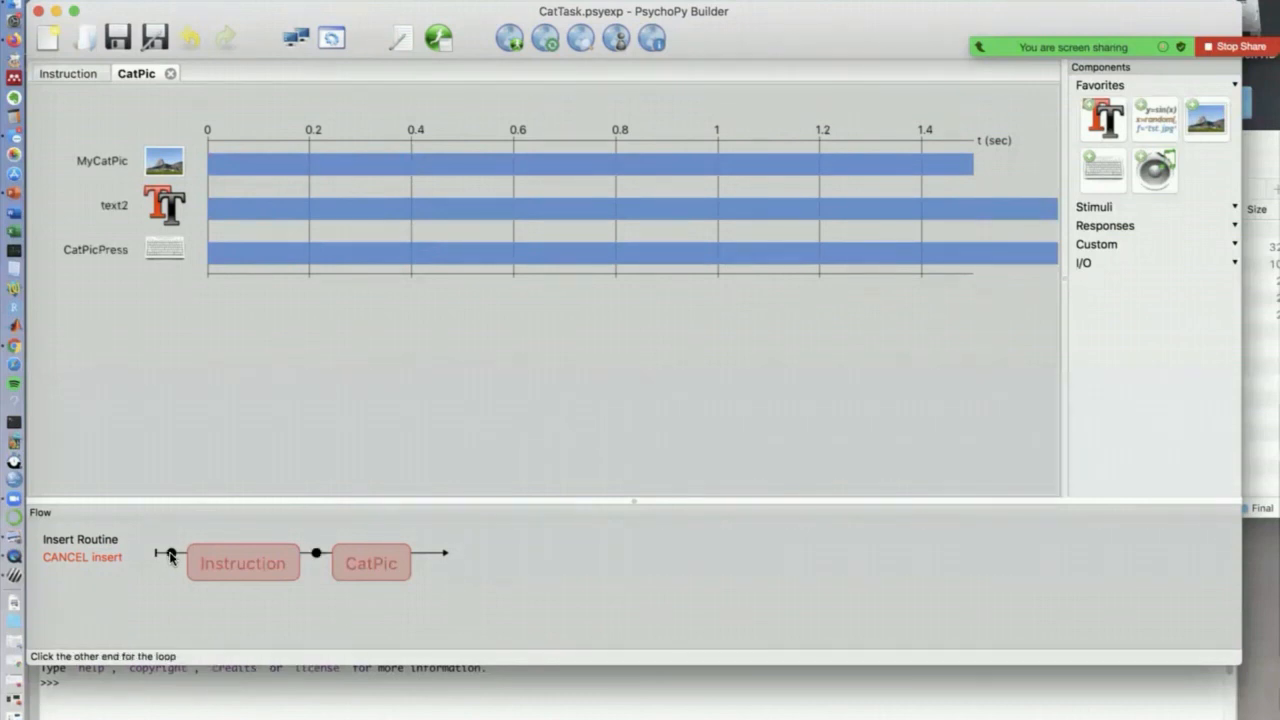
{"action": "left_click", "coordinate": [429, 555]}
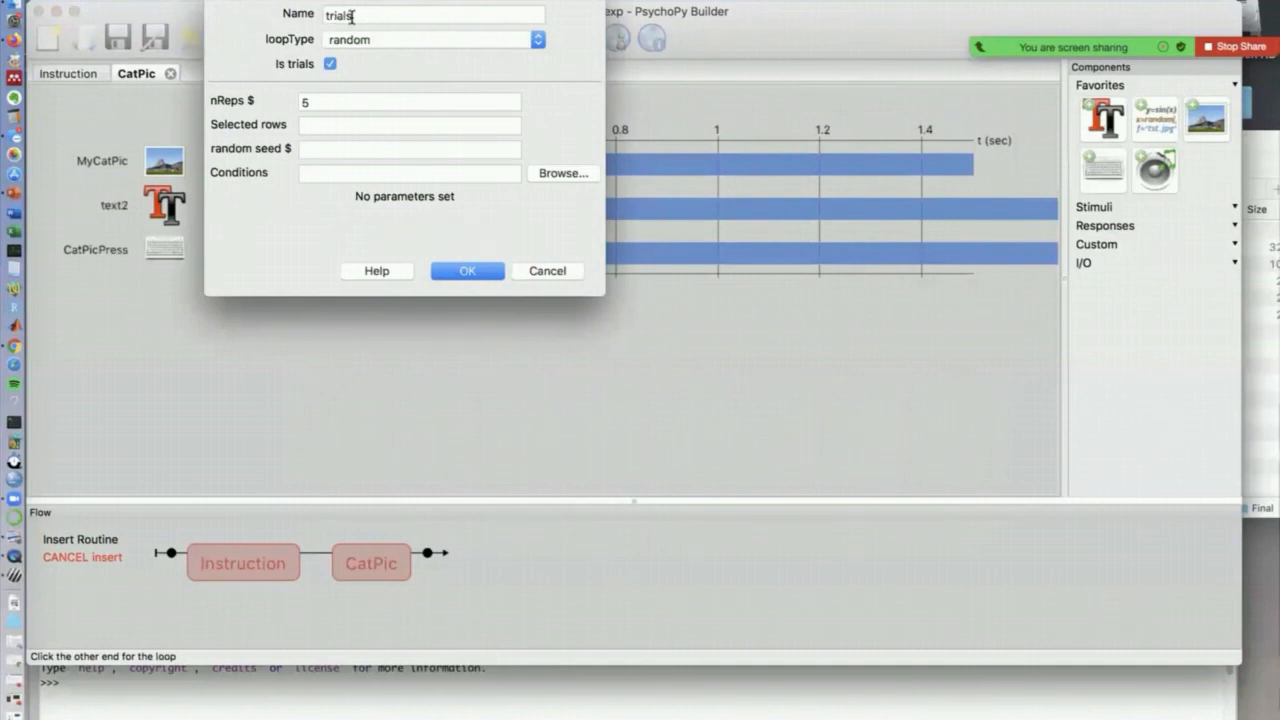
Name the new loop BlockLoop
{"action": "left_click_drag", "start_coordinate": [362, 17], "coordinate": [318, 17]}
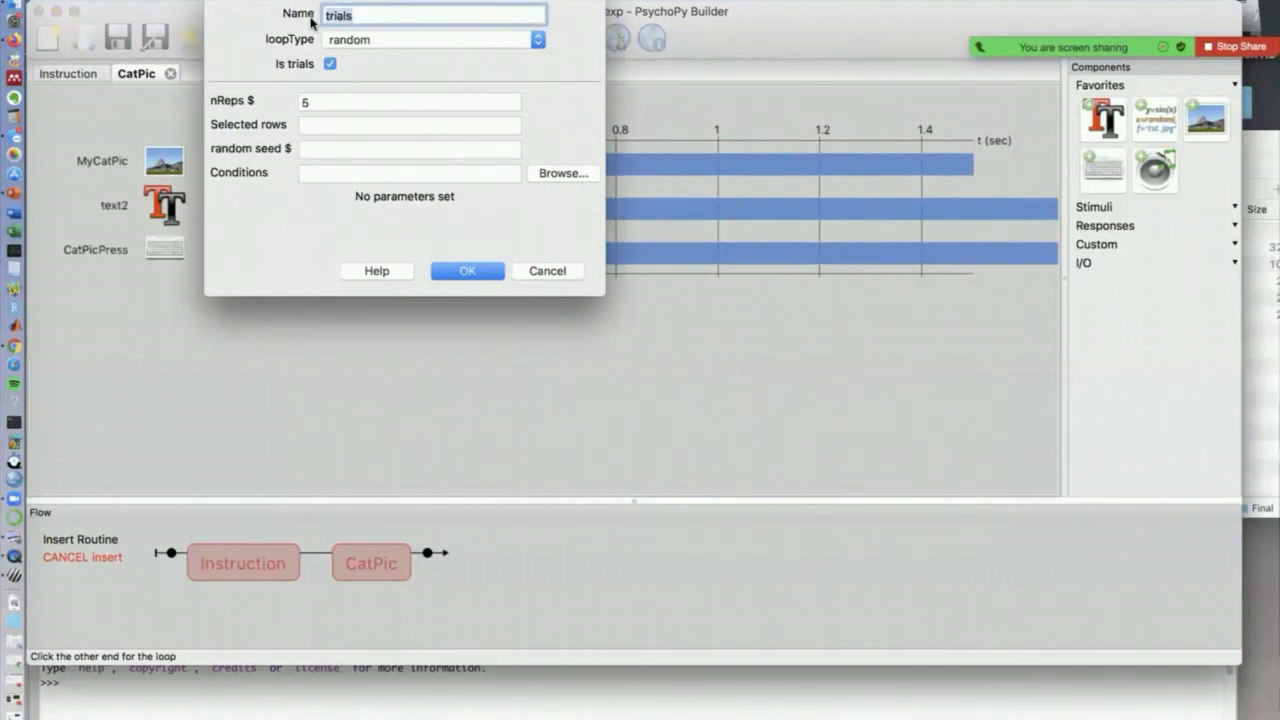
{"action": "key", "text": "BackSpace"}
{"action": "type", "text": "lock"}
{"action": "key", "text": "BackSpace"}
{"action": "key", "text": "BackSpace"}
{"action": "key", "text": "BackSpace"}
{"action": "key", "text": "BackSpace"}
{"action": "type", "text": "BlockLoop"}
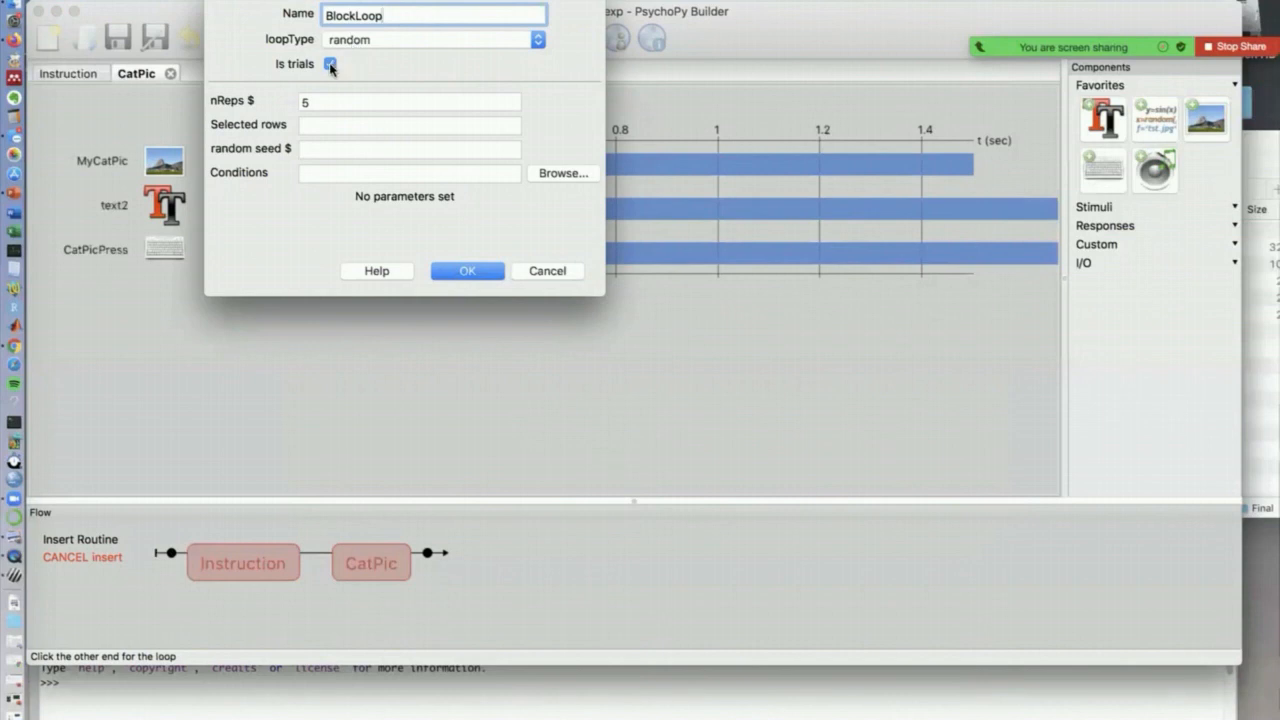
Set the loop's number of repetitions to 2, accept the loop and save the experiment
{"action": "mouse_move", "coordinate": [331, 67]}
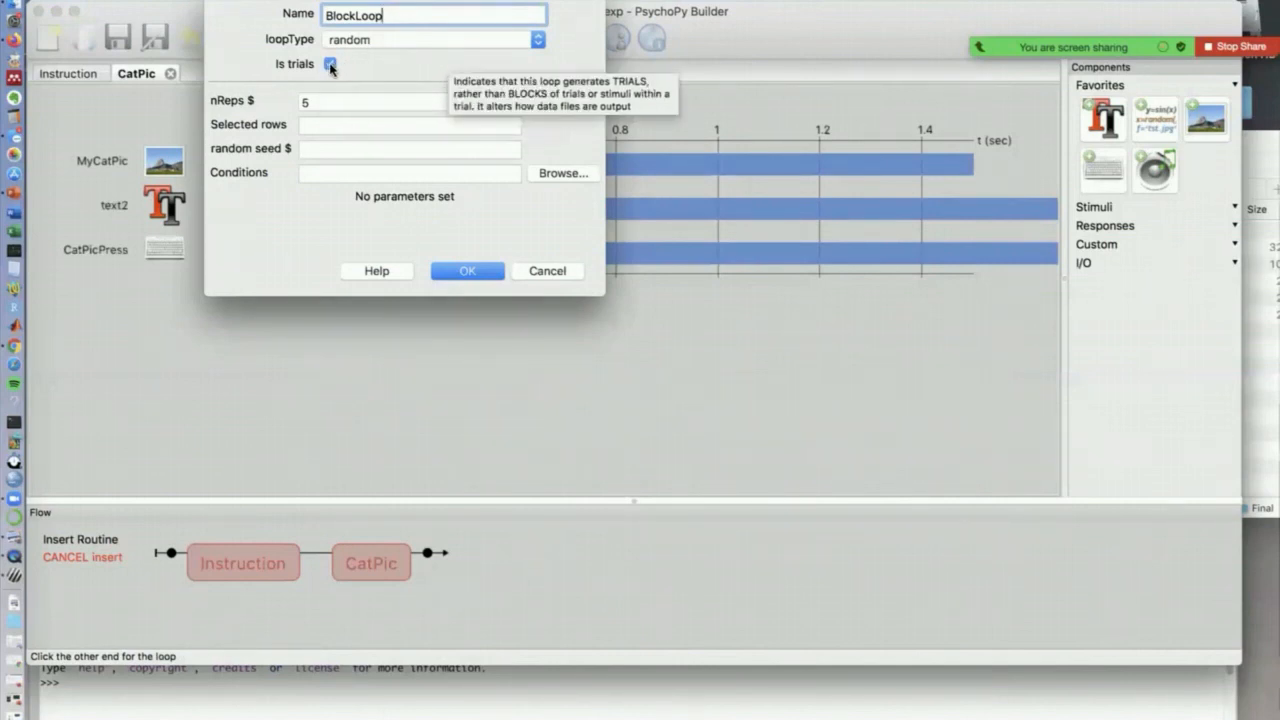
{"action": "left_click", "coordinate": [312, 102]}
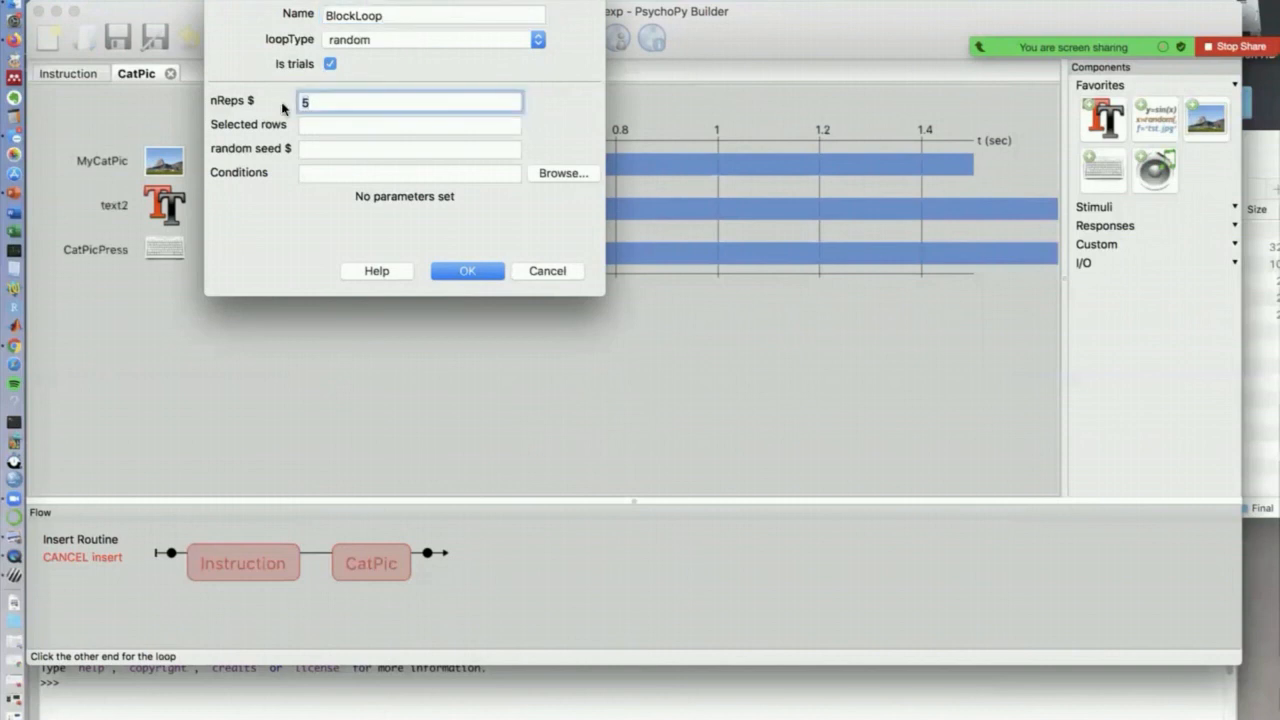
{"action": "double_click", "coordinate": [312, 103]}
{"action": "type", "text": "2"}
{"action": "left_click", "coordinate": [465, 271]}
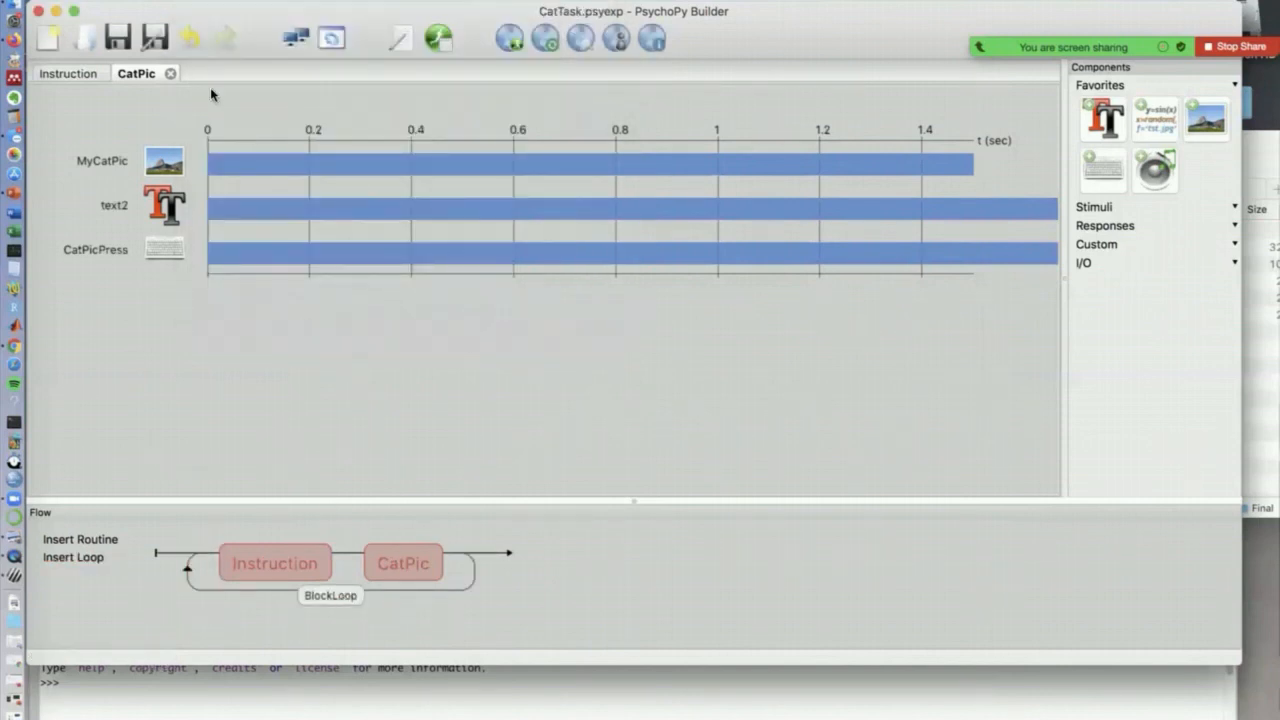
{"action": "left_click", "coordinate": [119, 40]}
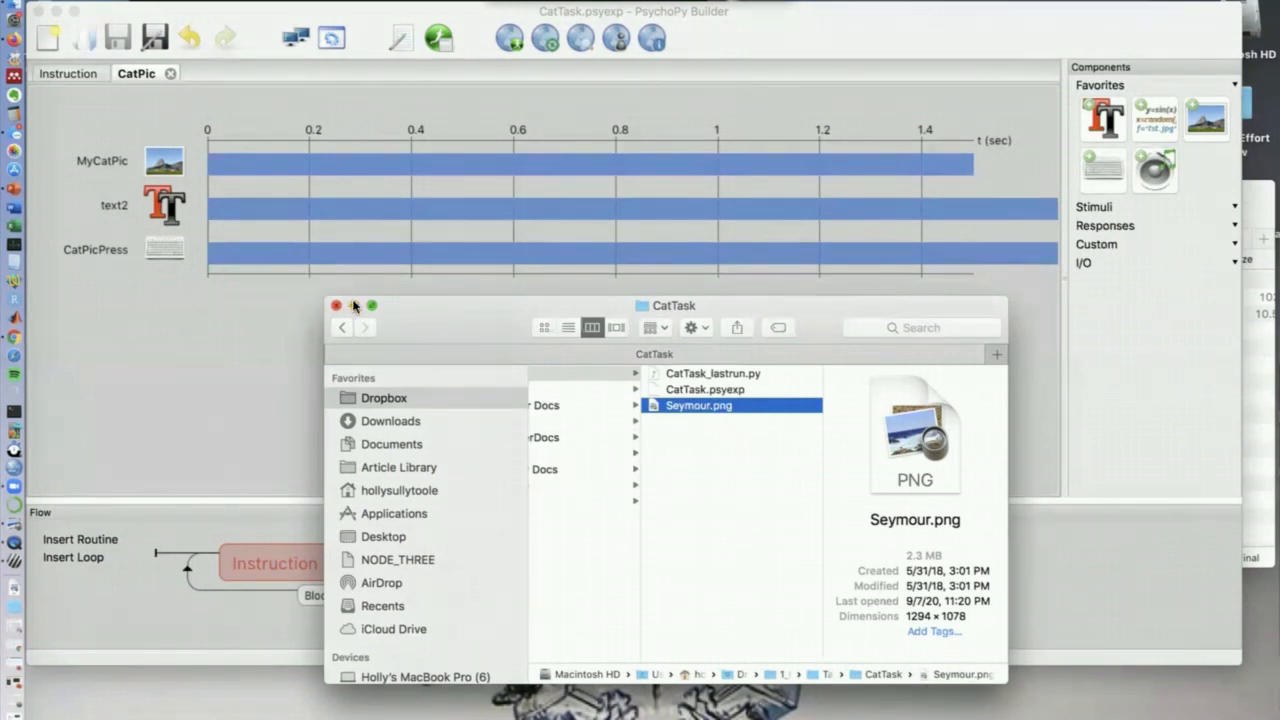
Review the position settings of the MyCatPic image and the text2 prompt
{"action": "left_click", "coordinate": [163, 156]}
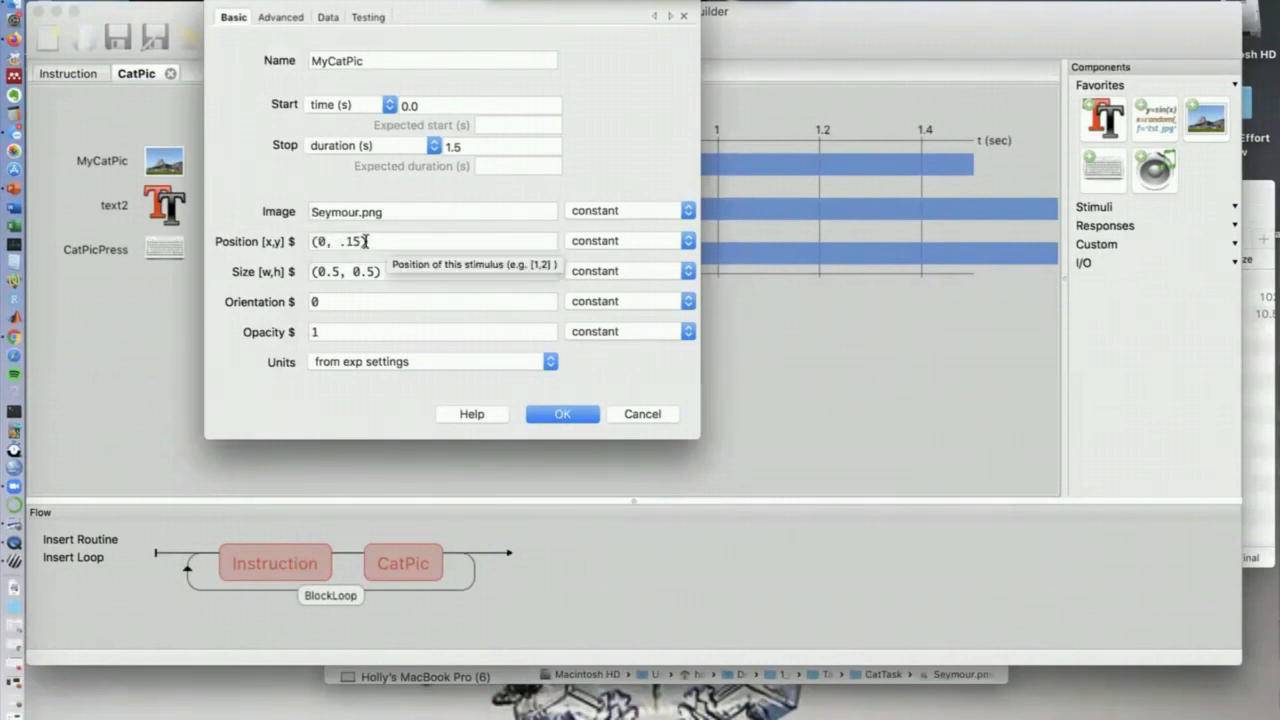
{"action": "mouse_move", "coordinate": [368, 241]}
{"action": "left_mouse_down"}
{"action": "mouse_move", "coordinate": [341, 241]}
{"action": "mouse_move", "coordinate": [378, 248]}
{"action": "left_mouse_up"}
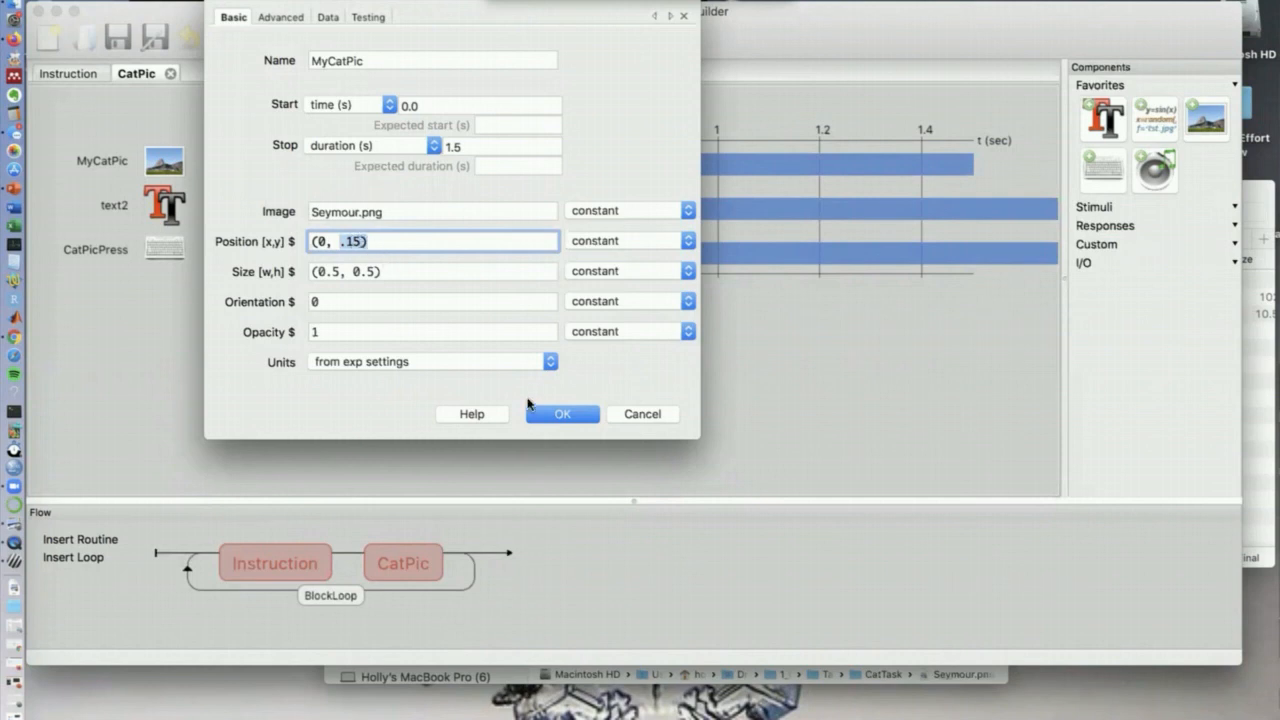
{"action": "left_click", "coordinate": [564, 412]}
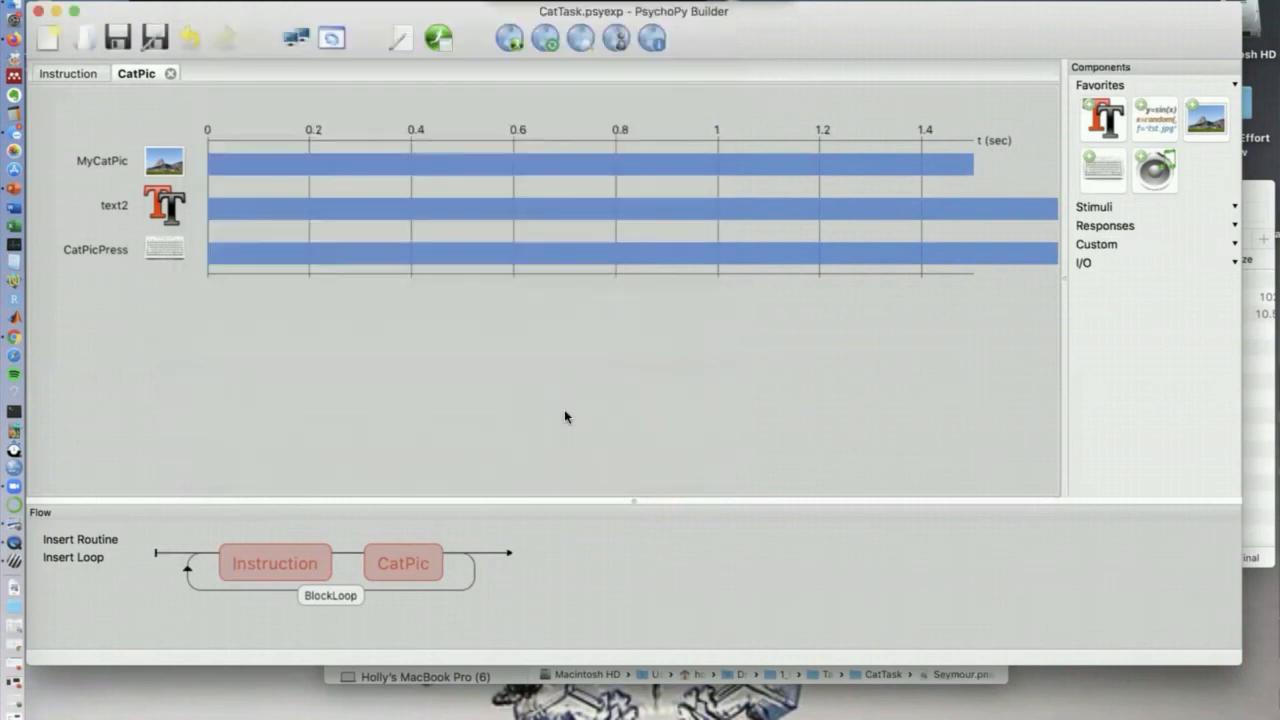
{"action": "left_click", "coordinate": [166, 206]}
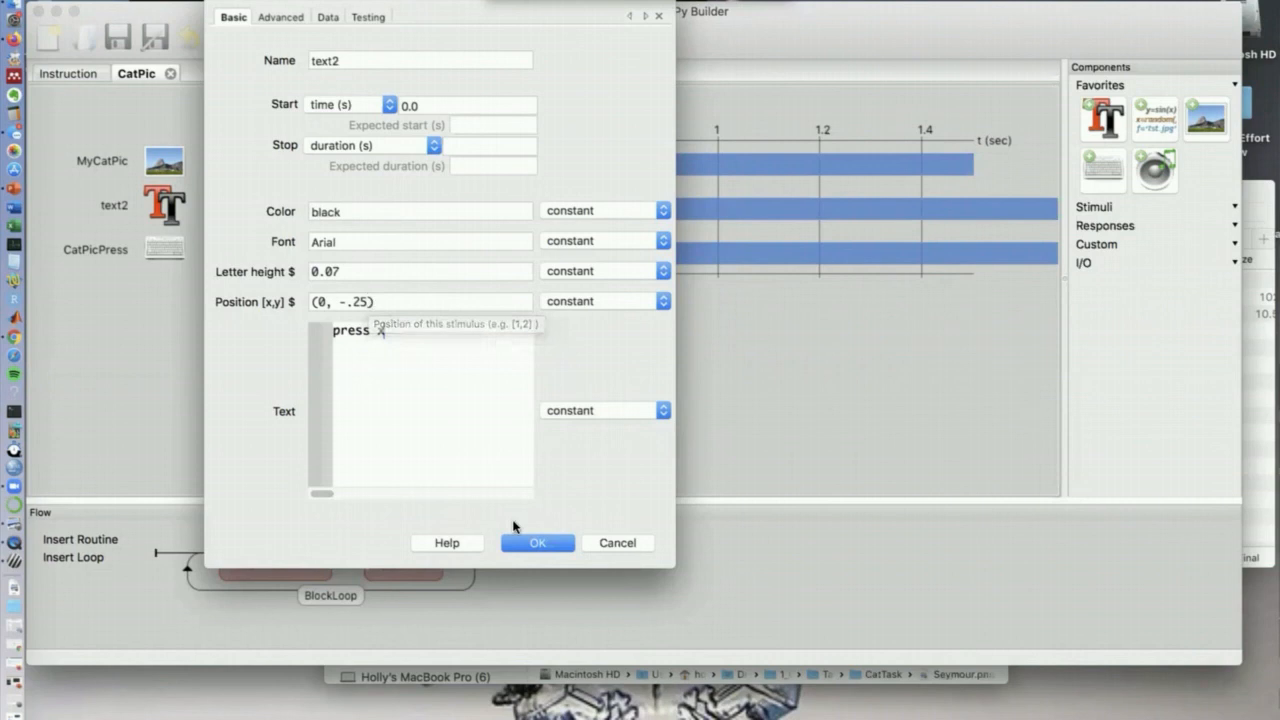
{"action": "left_click", "coordinate": [528, 543]}
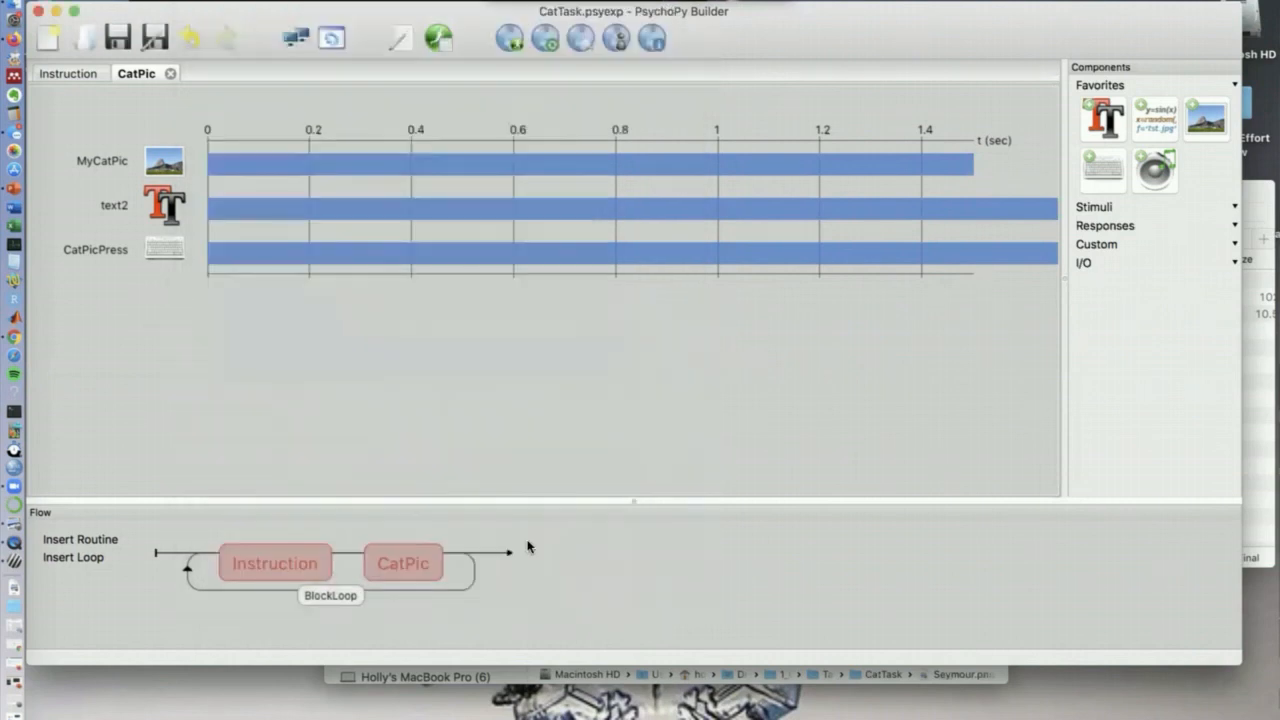